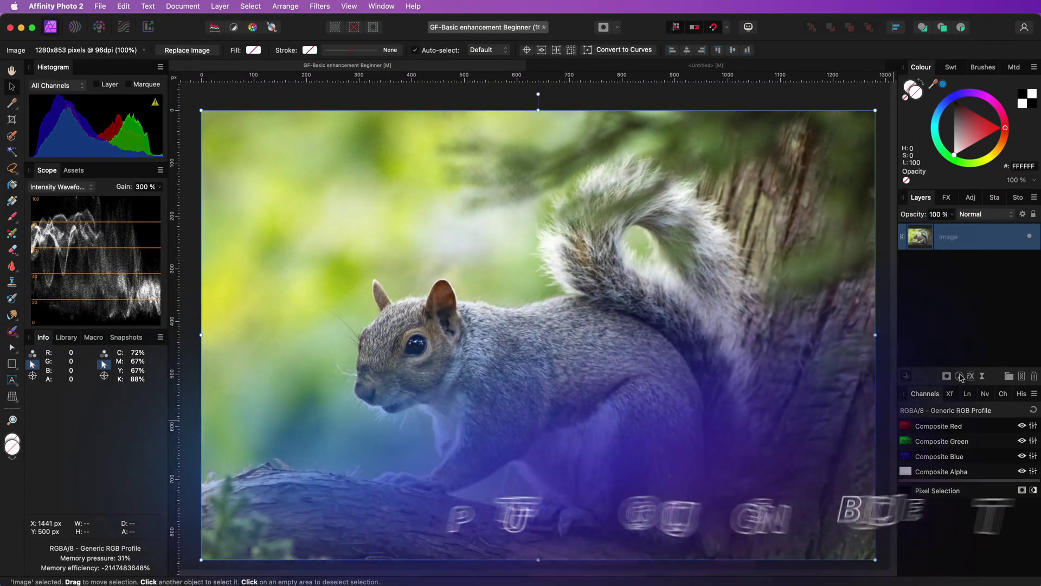
Add a Curves adjustment above the image and darken it with curve points near (0.256, 0.141) and (0.66, 0.493)
click(959, 376)
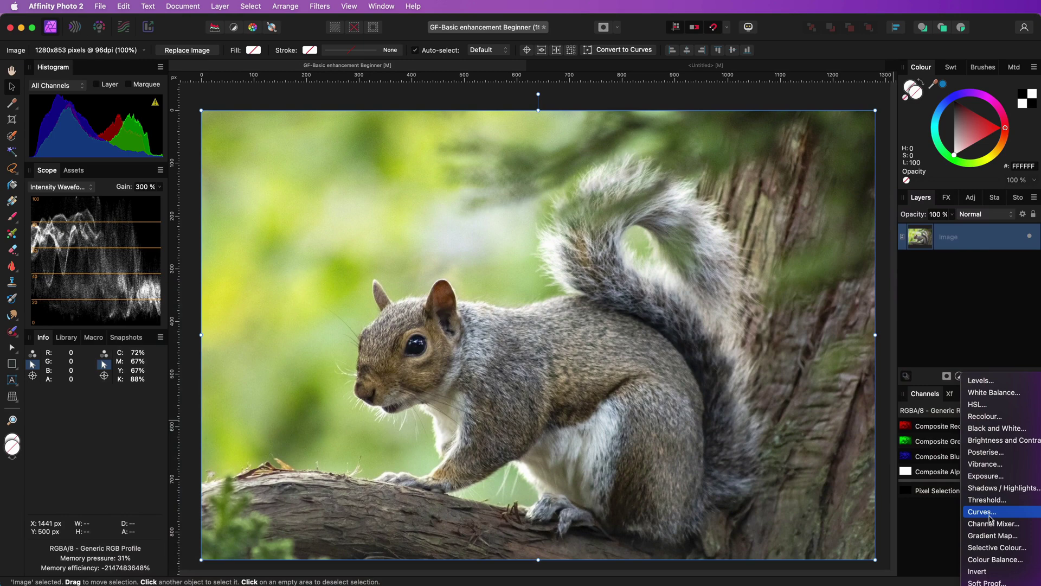
click(982, 512)
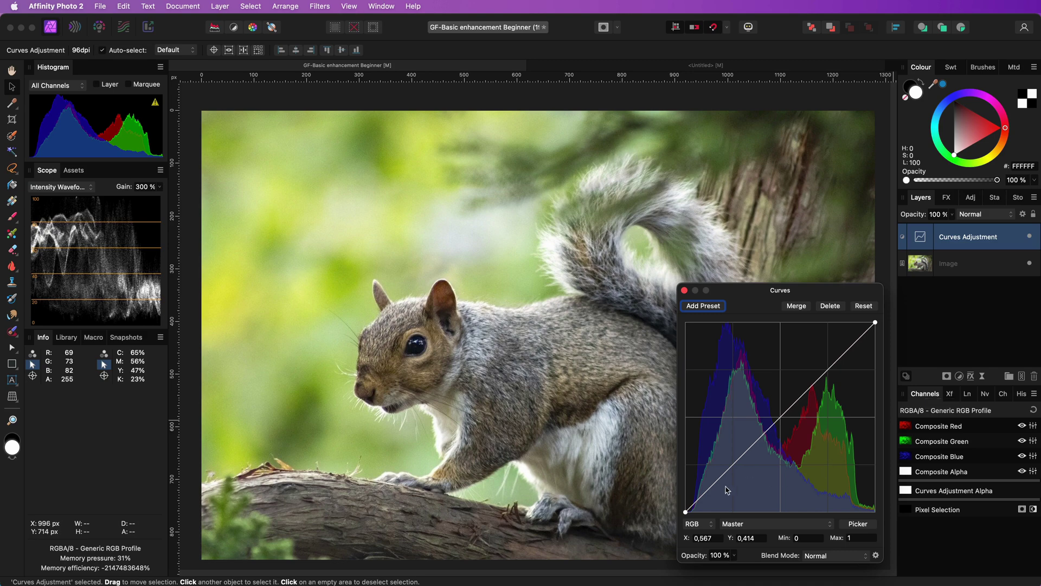
drag(727, 474, 735, 488)
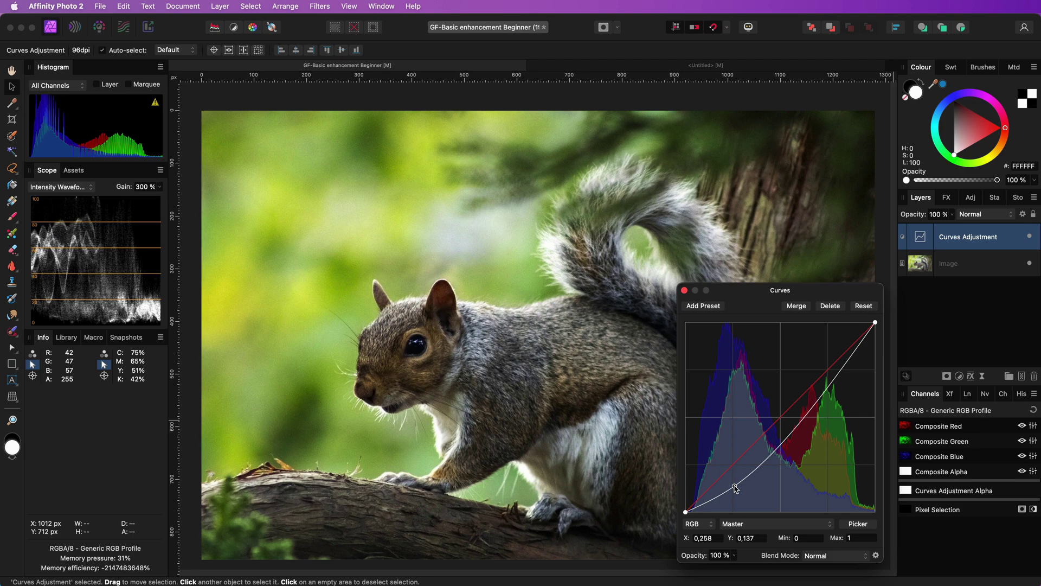
drag(735, 488, 733, 487)
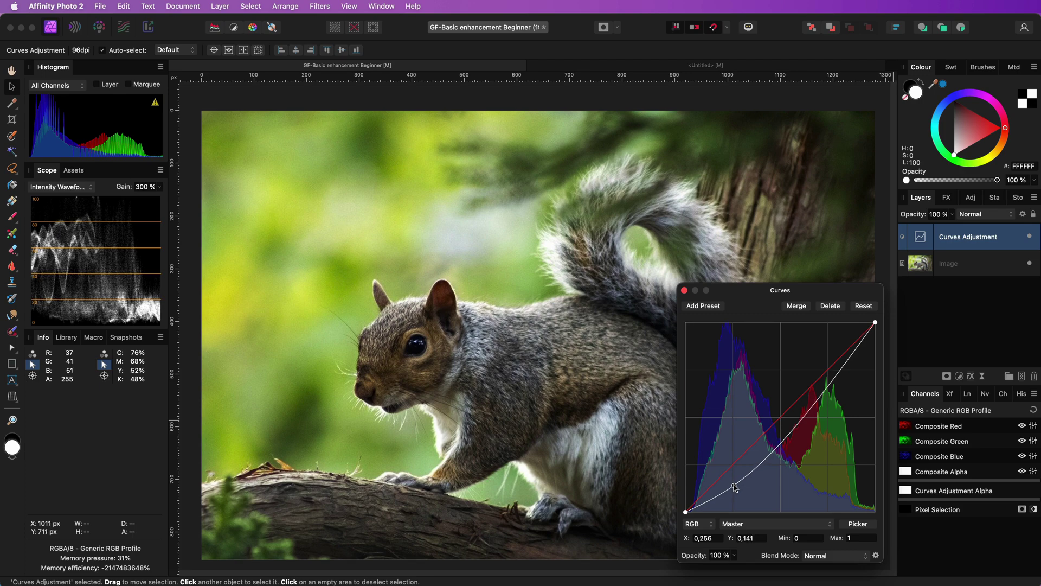
click(815, 410)
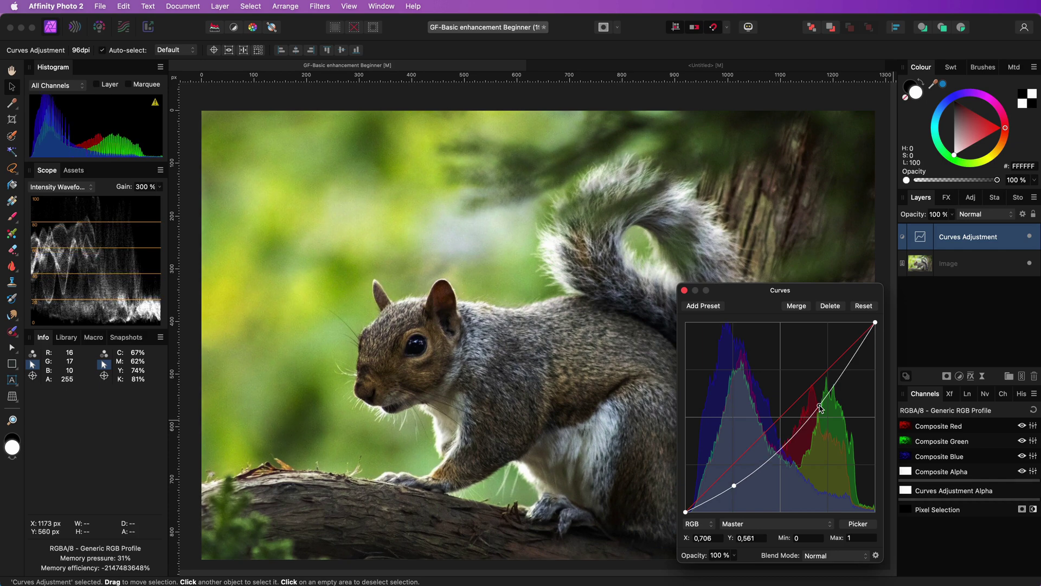
drag(814, 410, 811, 419)
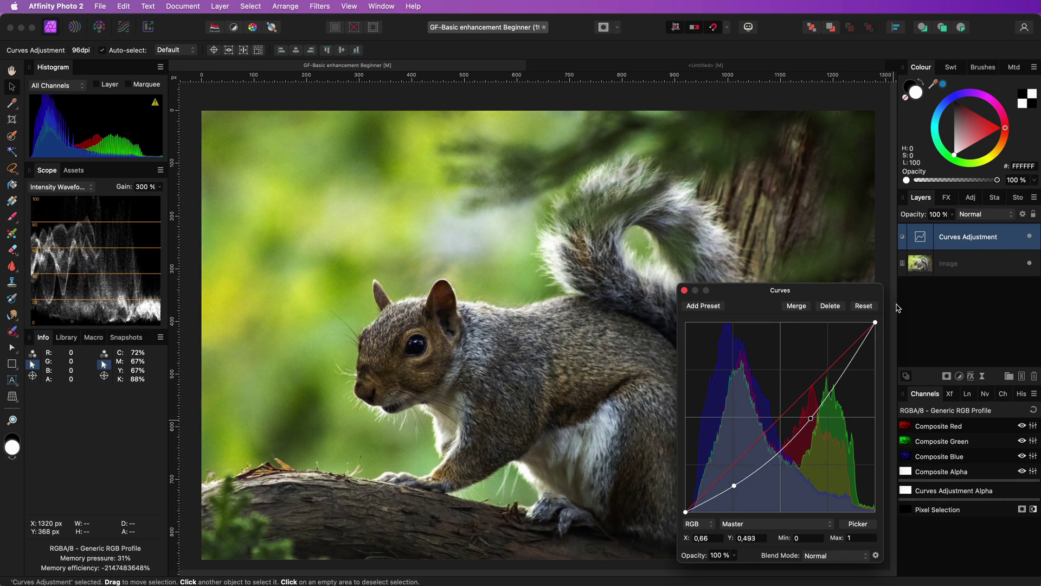
click(684, 290)
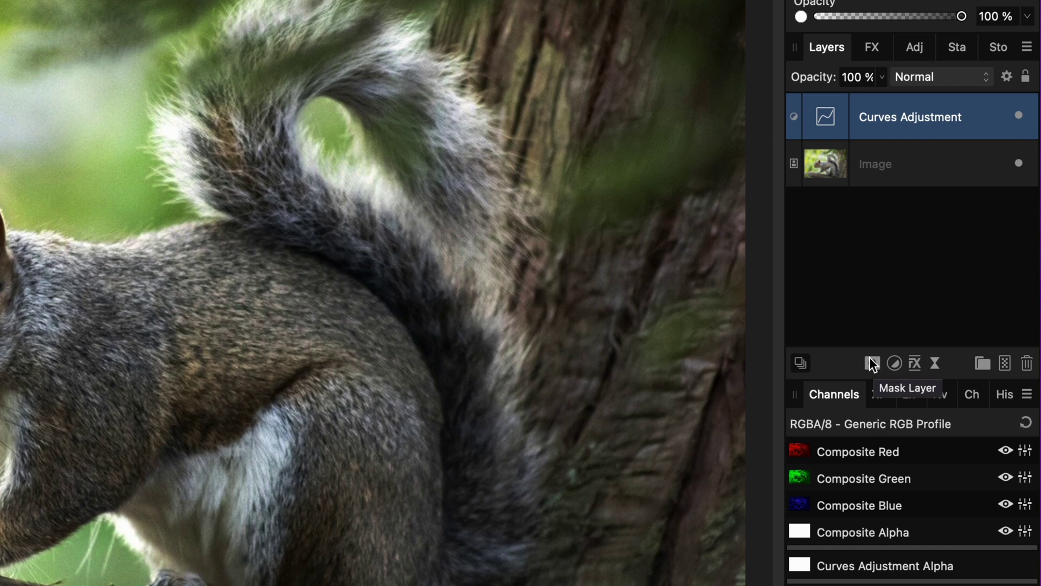
Add a mask layer to the Curves adjustment and activate the Paint Brush Tool
click(872, 363)
click(795, 128)
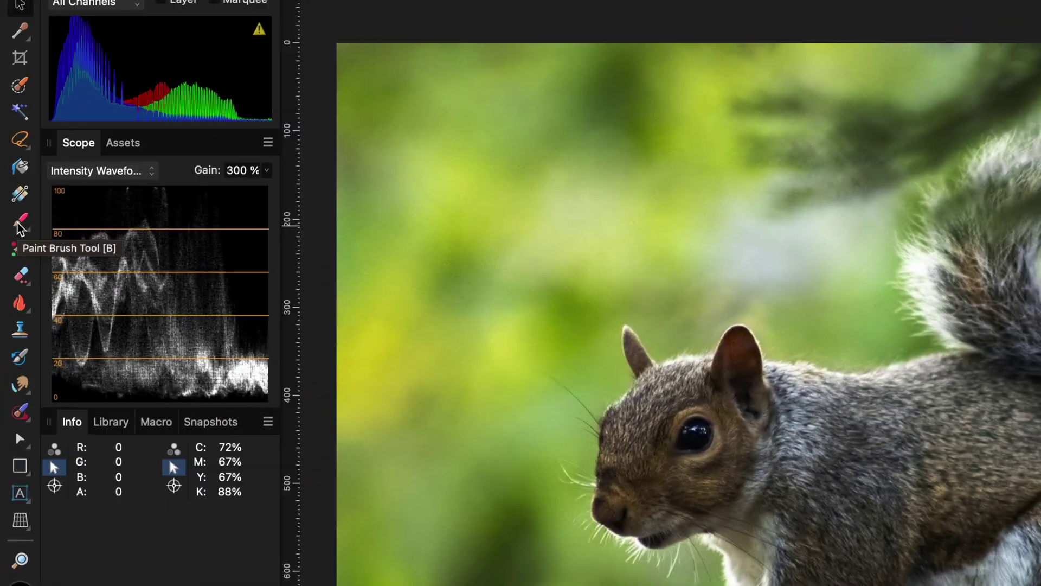
click(19, 222)
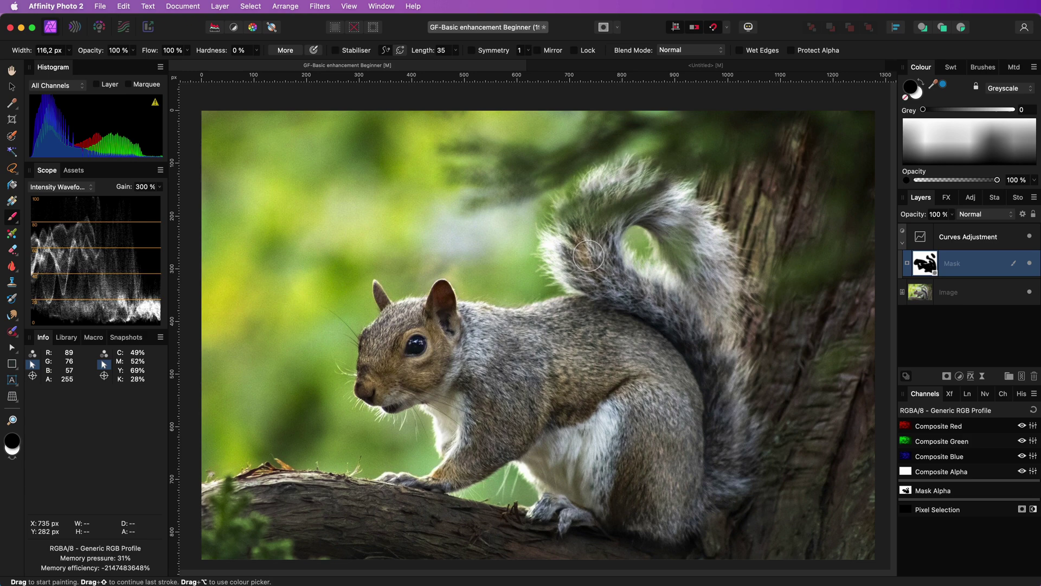
Paint the mask black over the squirrel, then paint a white stroke across its tail with a 51.5 px brush
mouse_move(591, 255)
mouse_down()
mouse_move(638, 208)
mouse_move(640, 191)
mouse_move(568, 211)
mouse_move(709, 251)
mouse_move(732, 301)
mouse_move(697, 521)
mouse_up()
mouse_move(571, 508)
mouse_down()
mouse_move(449, 476)
mouse_move(387, 479)
mouse_up()
key(x)
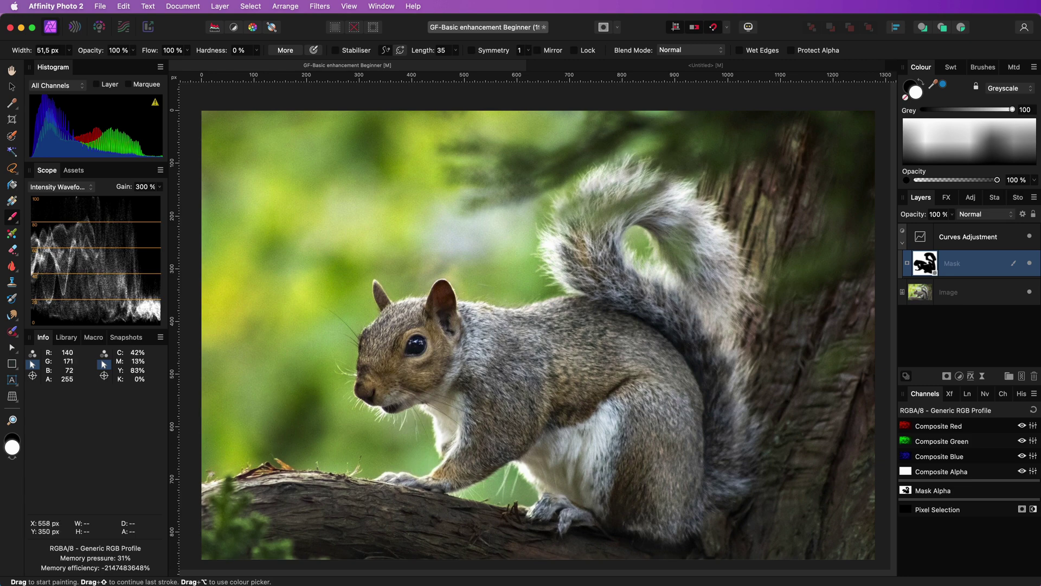
mouse_move(609, 213)
mouse_down()
mouse_move(562, 217)
mouse_move(684, 279)
mouse_move(700, 242)
mouse_up()
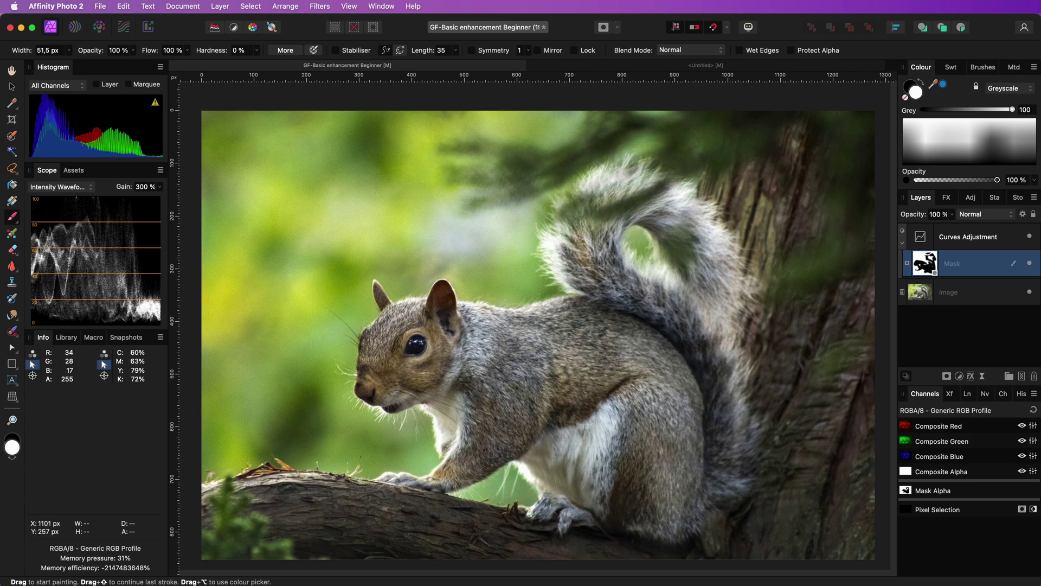
Switch the mask brush to black with a width of 119.2 px and a flow of 27%
key(x)
key(bracketright)
key(bracketright)
key(bracketright)
key(bracketright)
key(bracketright)
key(bracketright)
key(bracketright)
key(bracketright)
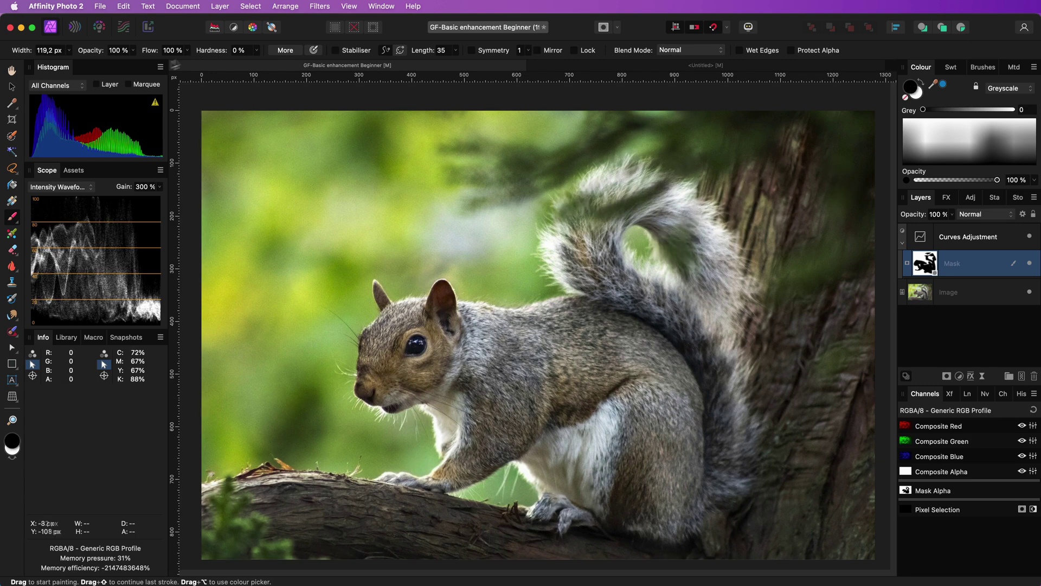
drag(151, 59, 117, 54)
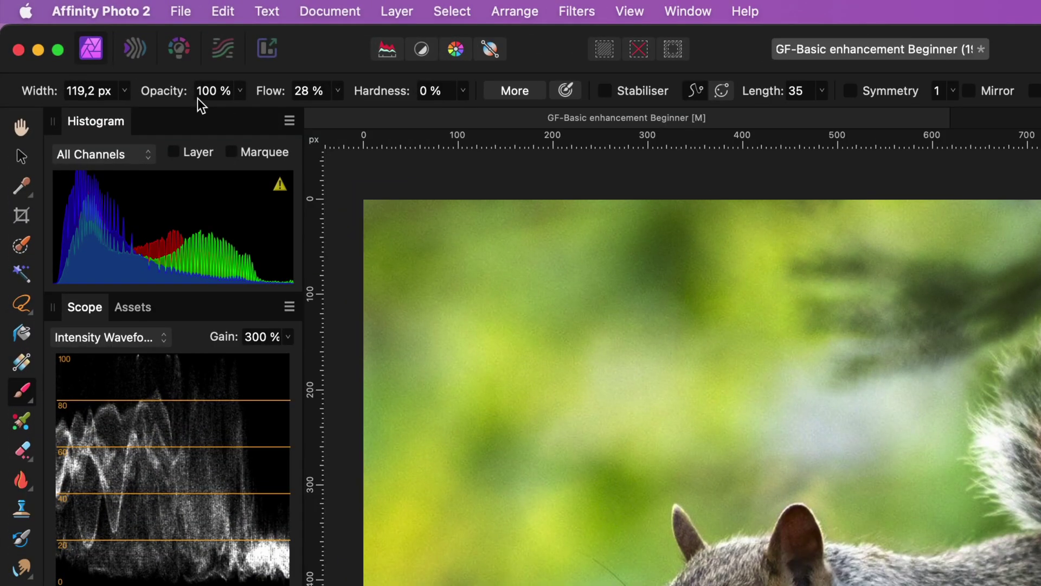
drag(197, 99, 196, 98)
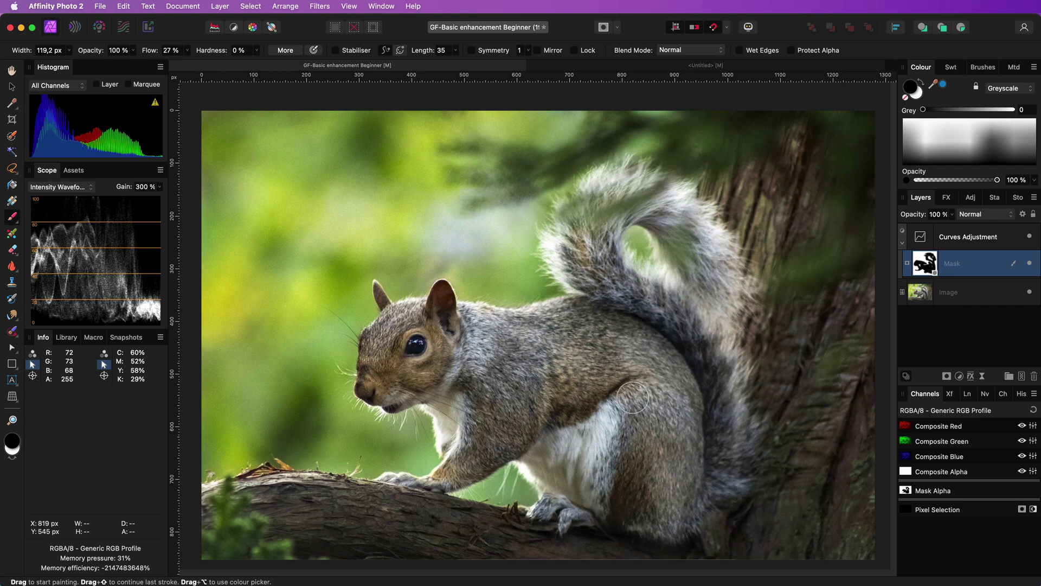
Isolate the mask and paint its unfilled gaps over the squirrel's chest and haunch black, then return to the normal image view
click(1030, 265)
click(1030, 264)
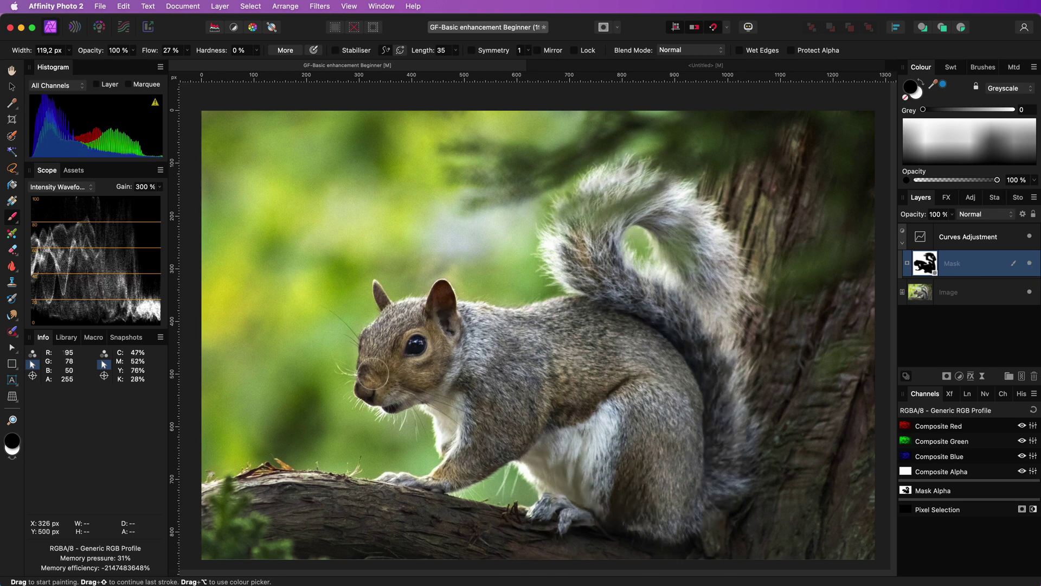
alt+click(927, 265)
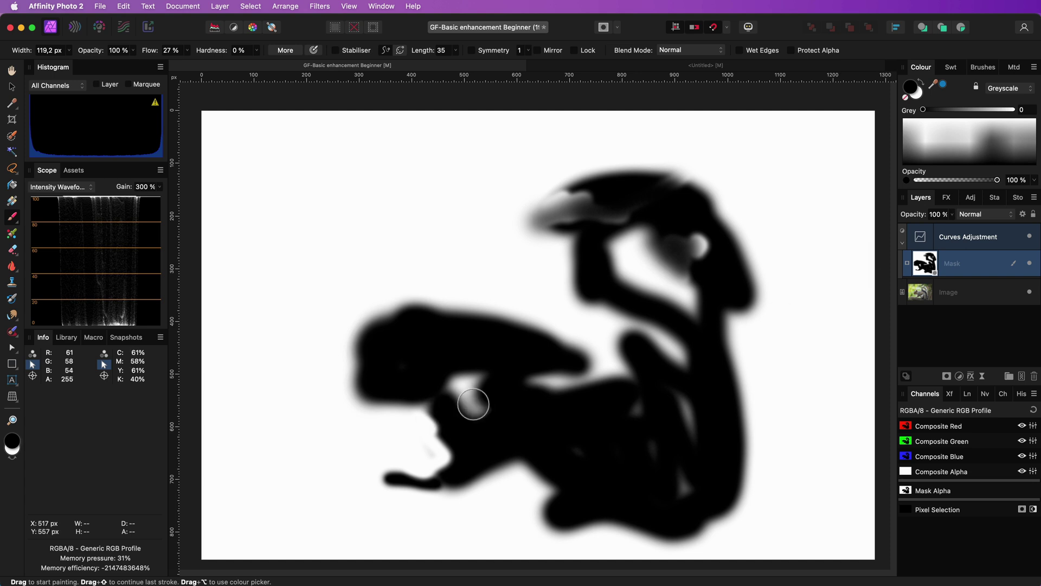
mouse_move(474, 403)
mouse_down()
mouse_move(505, 418)
mouse_move(465, 390)
mouse_move(480, 412)
mouse_move(445, 381)
mouse_move(480, 375)
mouse_up()
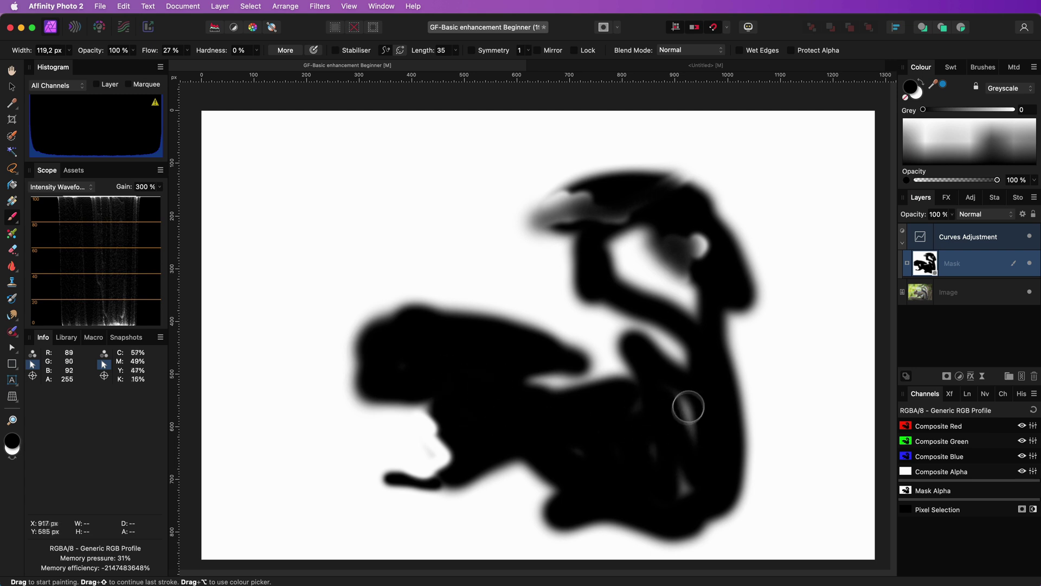
mouse_move(695, 427)
mouse_down()
mouse_move(696, 475)
mouse_move(643, 429)
mouse_move(689, 484)
mouse_move(686, 455)
mouse_up()
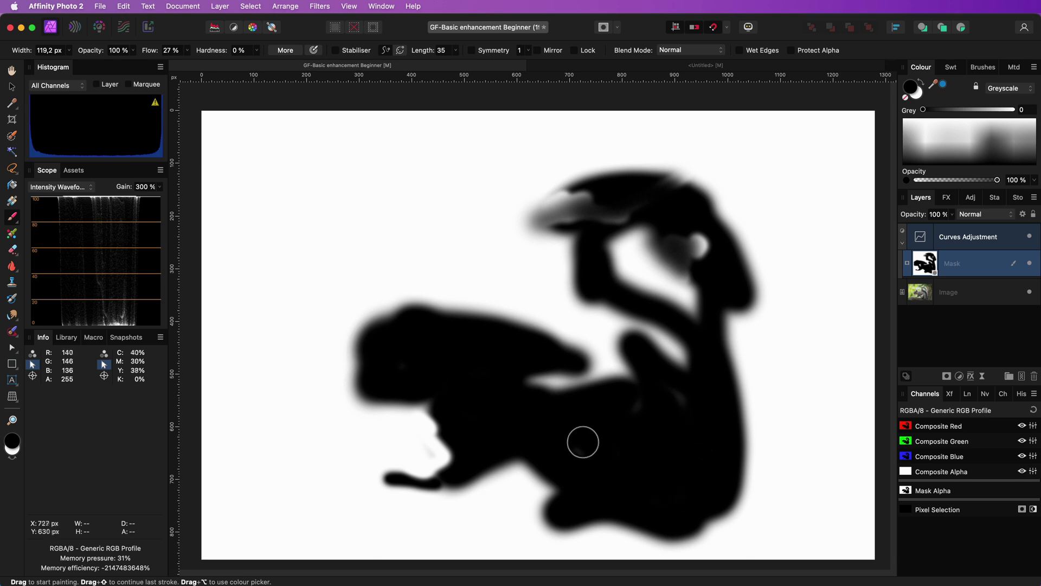
click(989, 238)
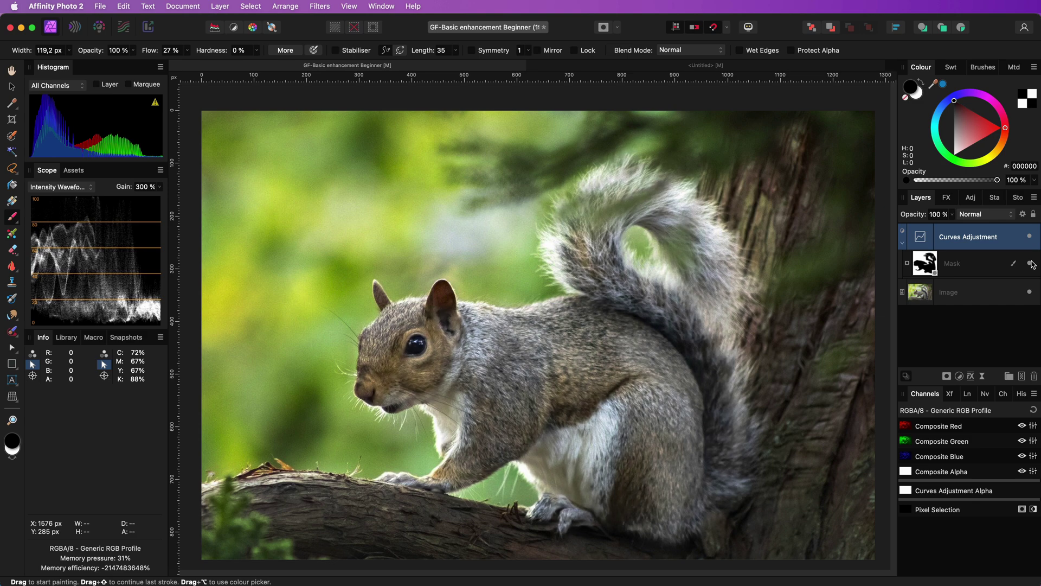
Toggle the mask's visibility to compare the squirrel with and without the masking
click(1032, 268)
click(1032, 268)
click(1031, 268)
click(1032, 268)
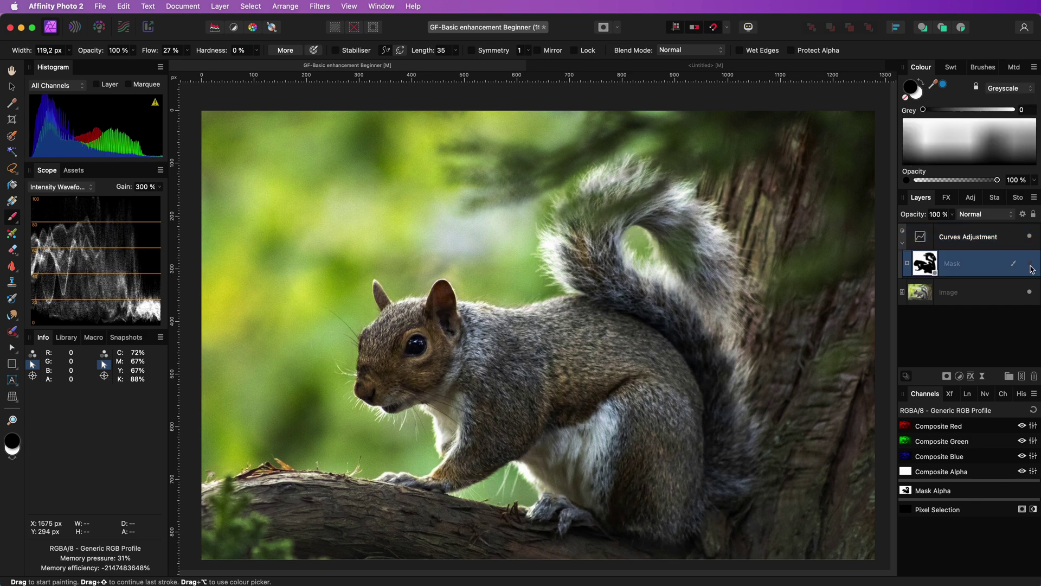
click(1032, 268)
click(1032, 267)
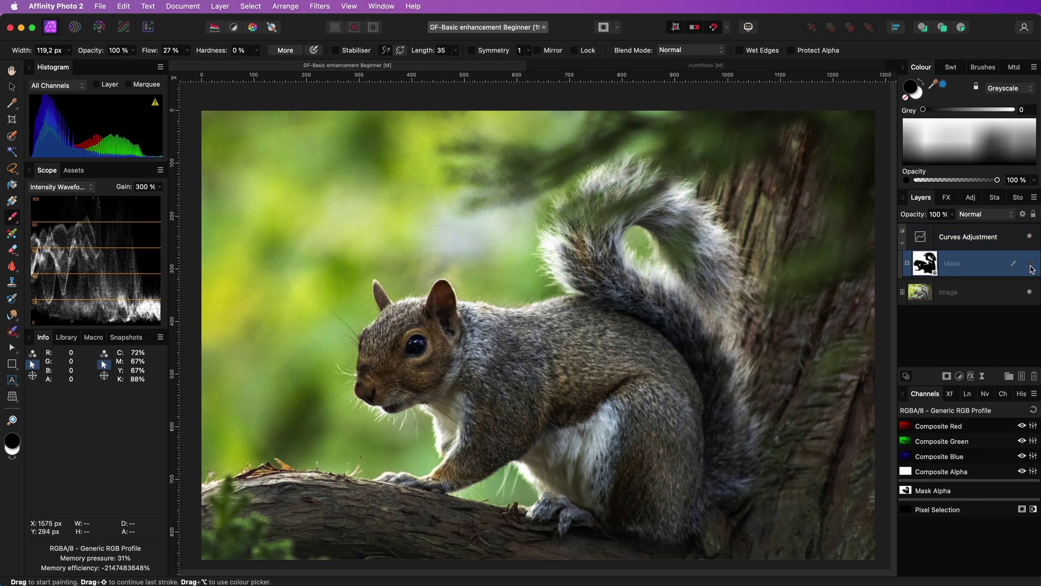
click(1032, 268)
click(1031, 268)
click(1031, 268)
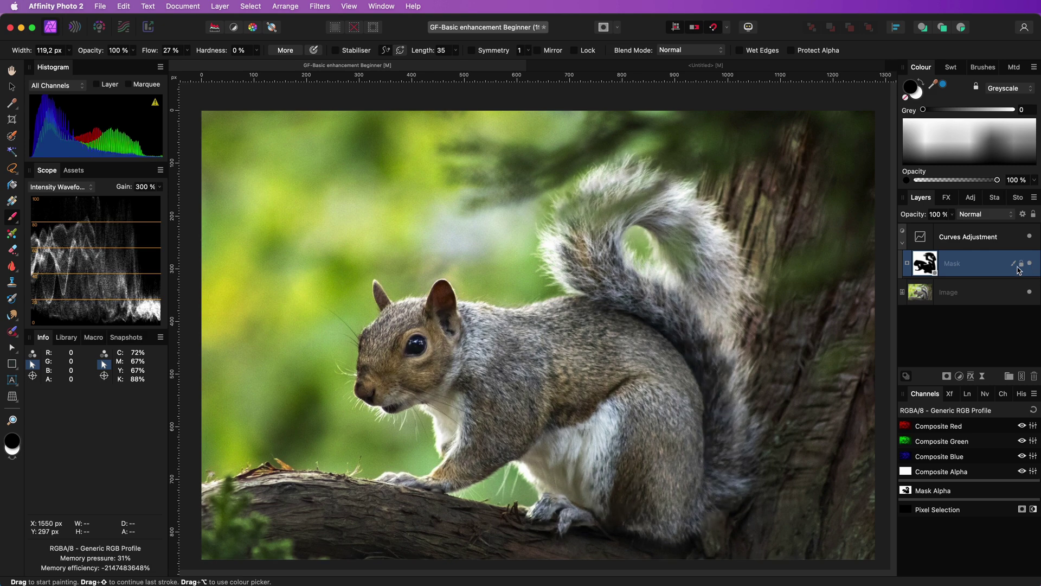
click(1013, 267)
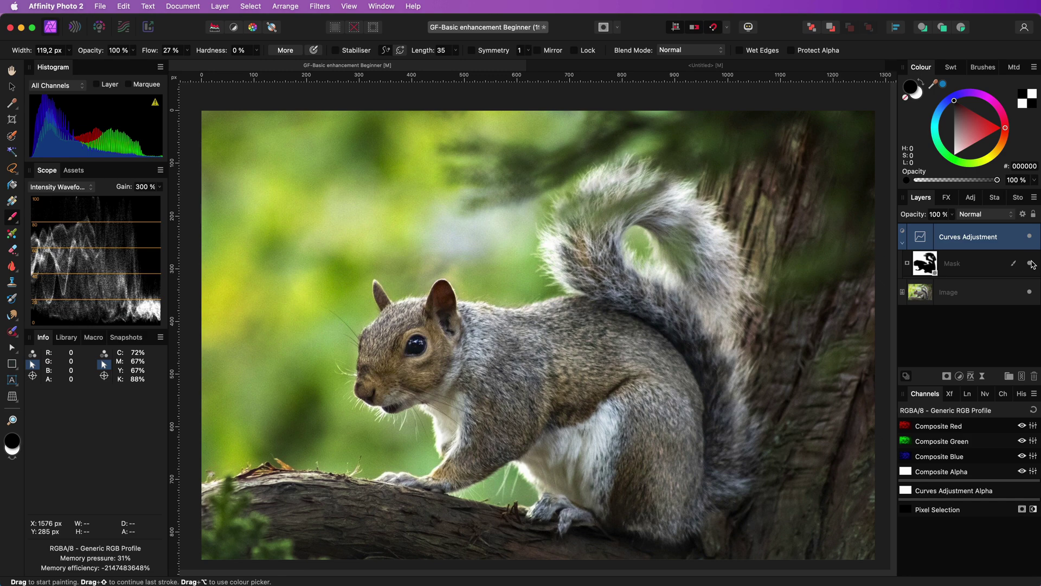
Rename the Curves Adjustment layer as "Subject Focus"
double_click(981, 237)
text(Subject)
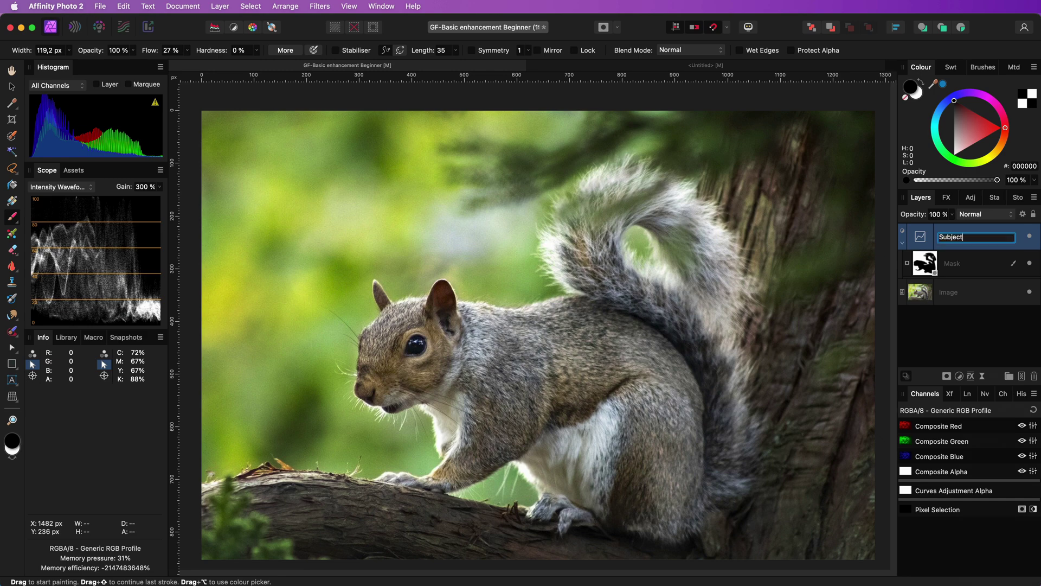
text( Focus)
key(Return)
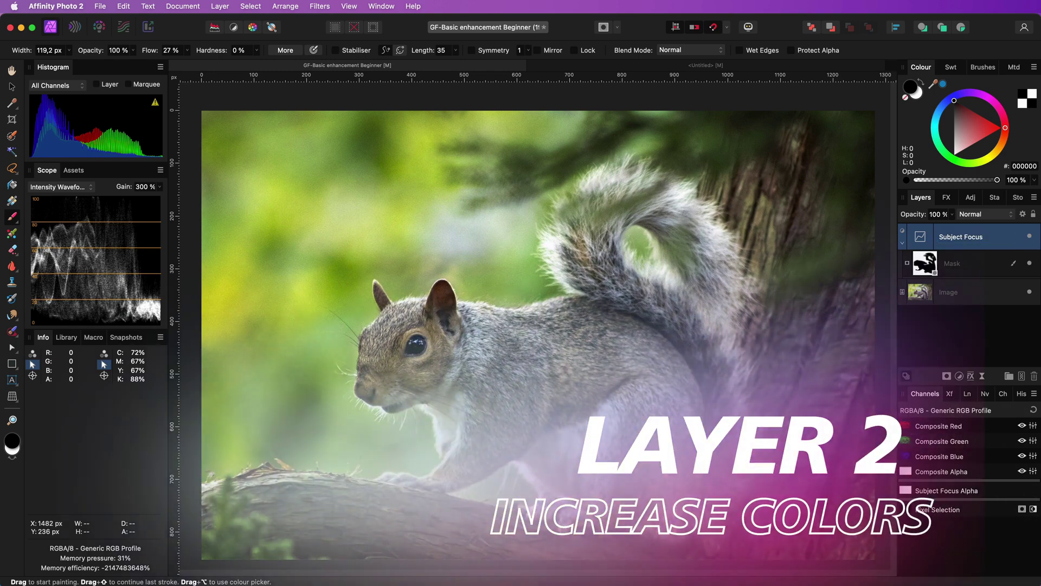
Add a Vibrance adjustment with Vibrance set to 40% and Saturation set to 13%
click(960, 377)
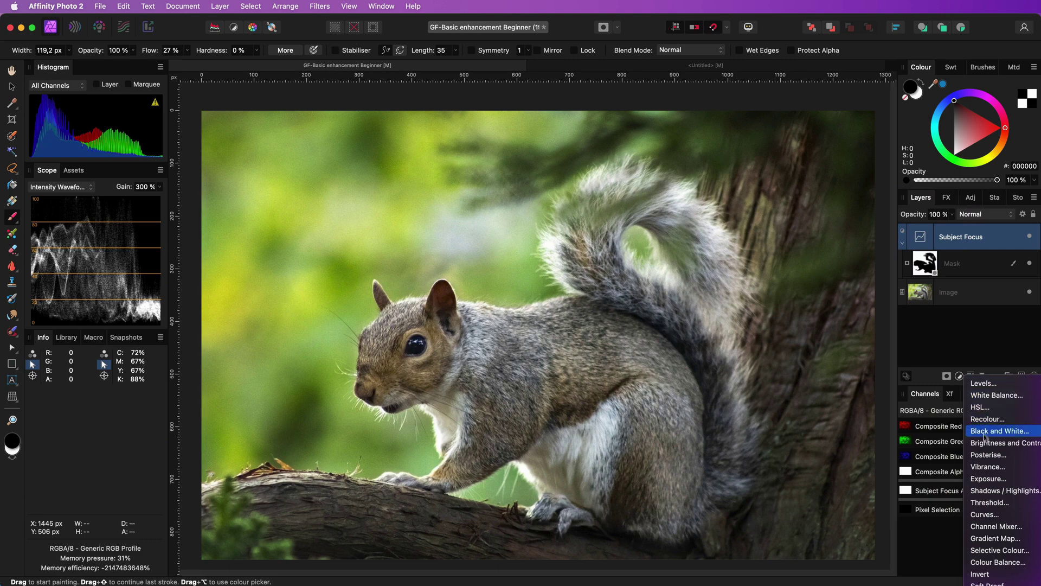
click(984, 514)
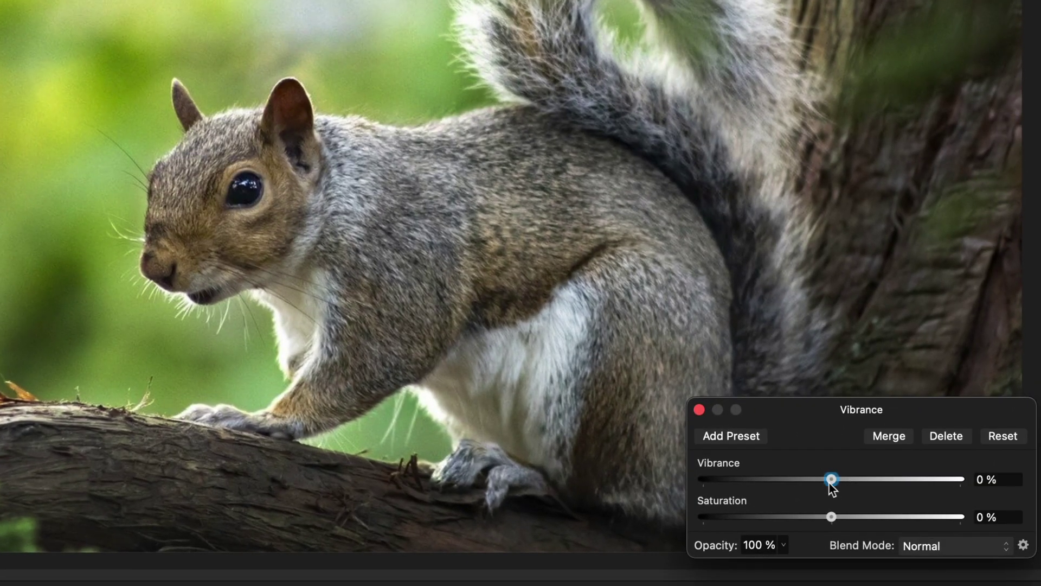
drag(831, 482, 883, 483)
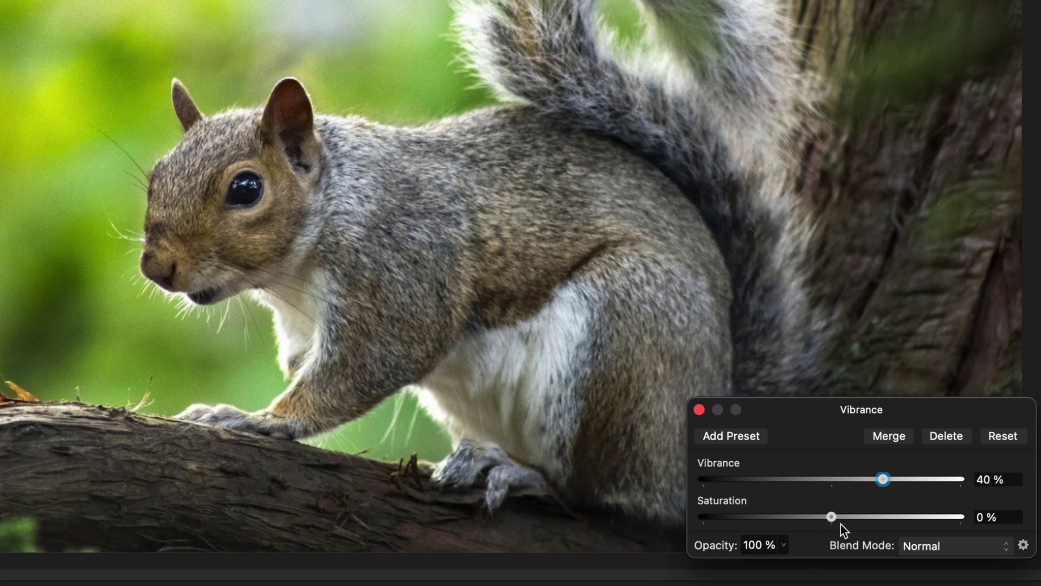
drag(832, 517, 848, 517)
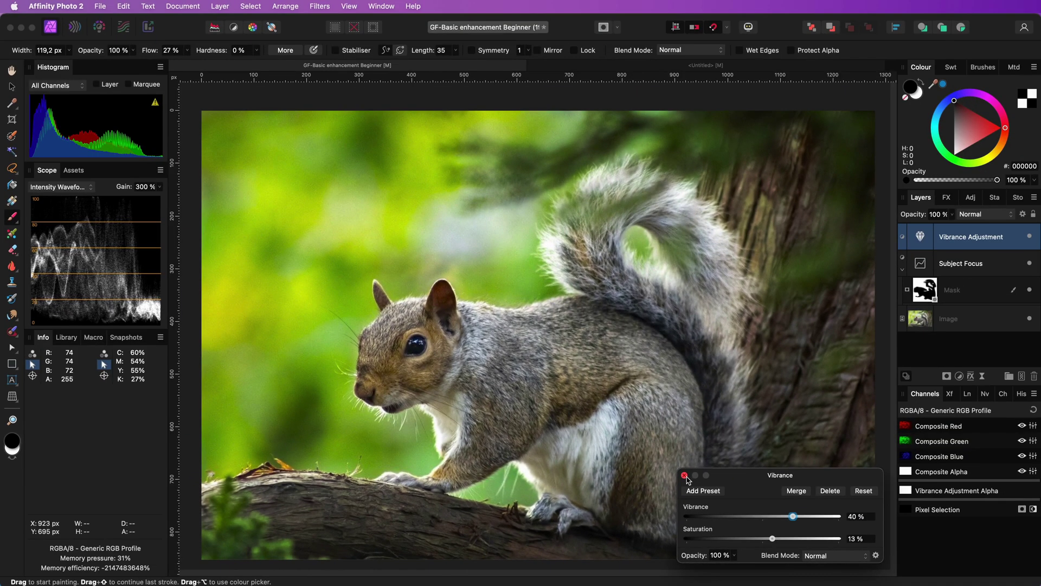
click(685, 475)
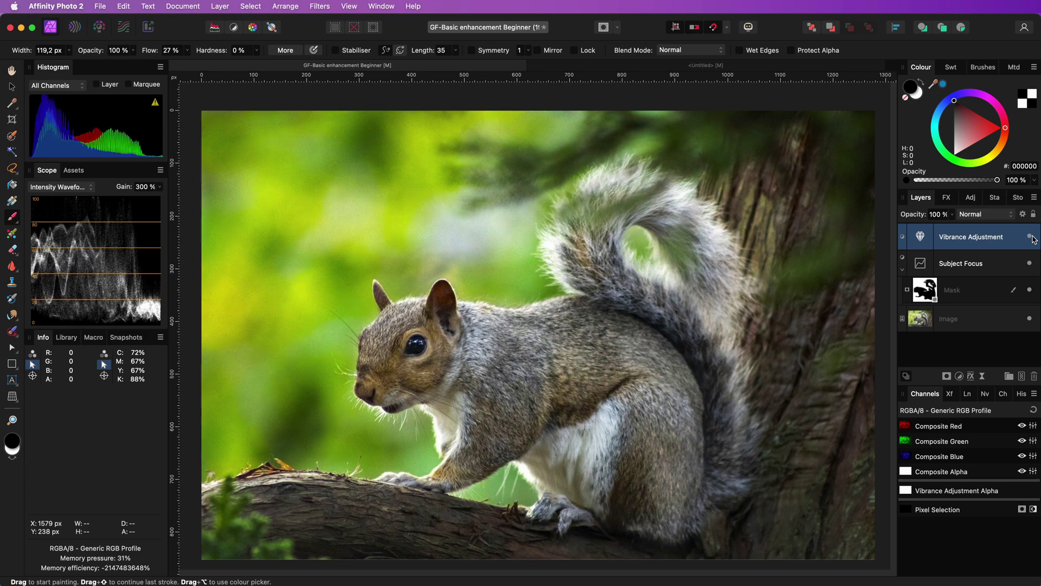
Rename the Vibrance Adjustment layer as "Color Boost"
double_click(979, 239)
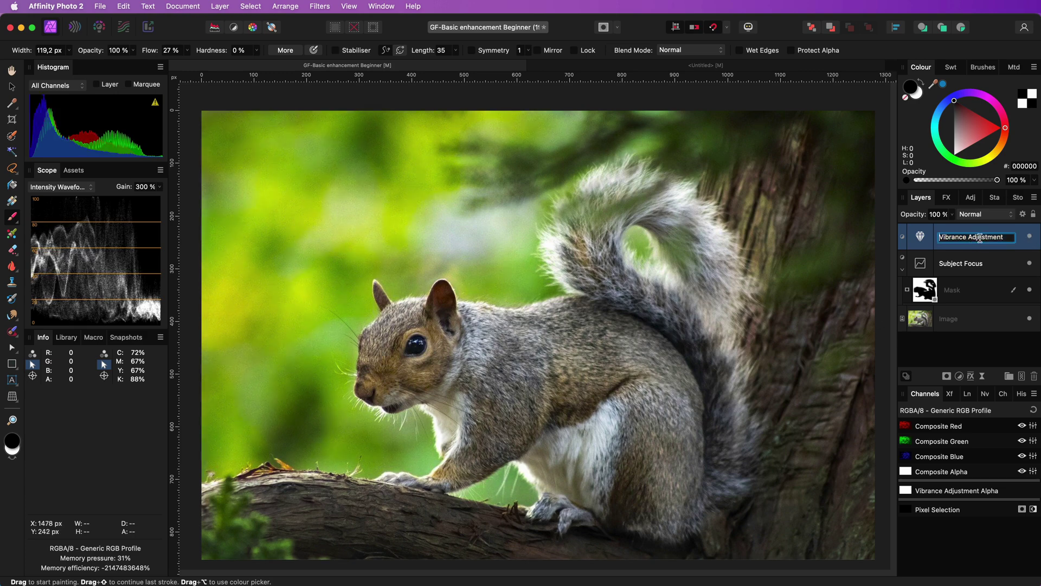
text(Color Boost)
key(Return)
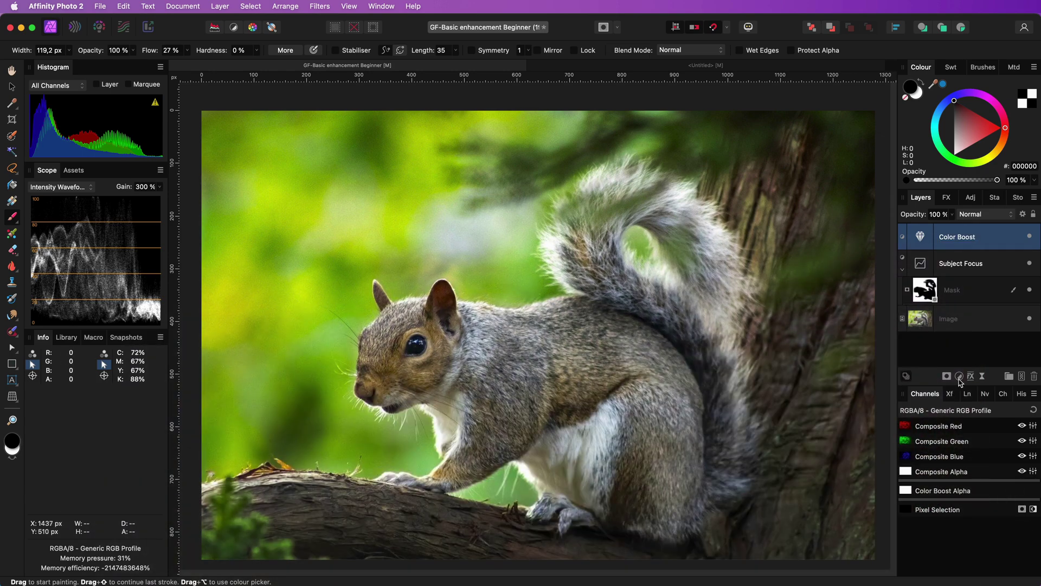
Add a live High Pass filter above the Color Boost layer and set its radius to 2 px
click(982, 376)
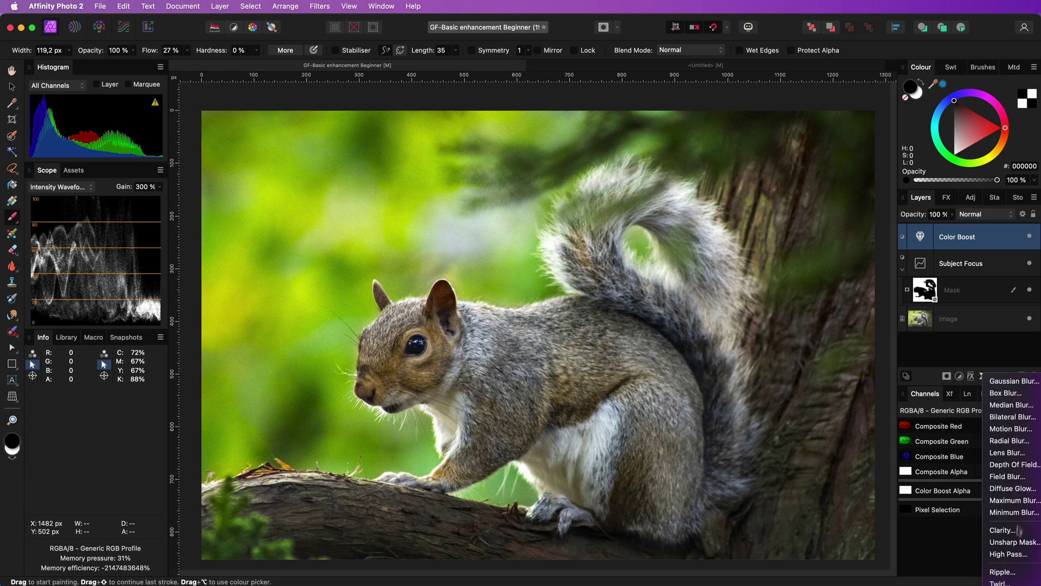
click(1008, 553)
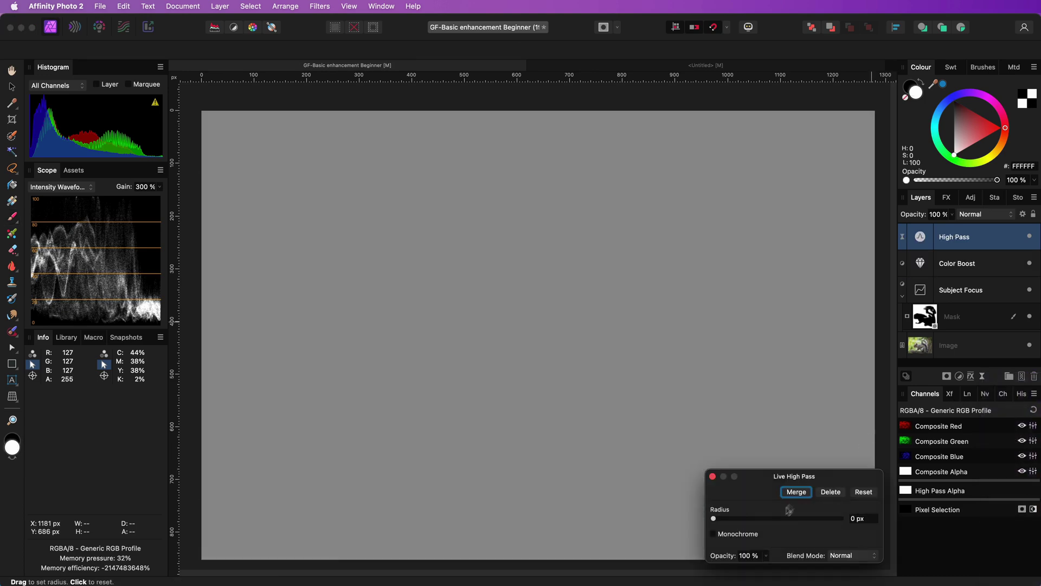
drag(713, 518, 745, 518)
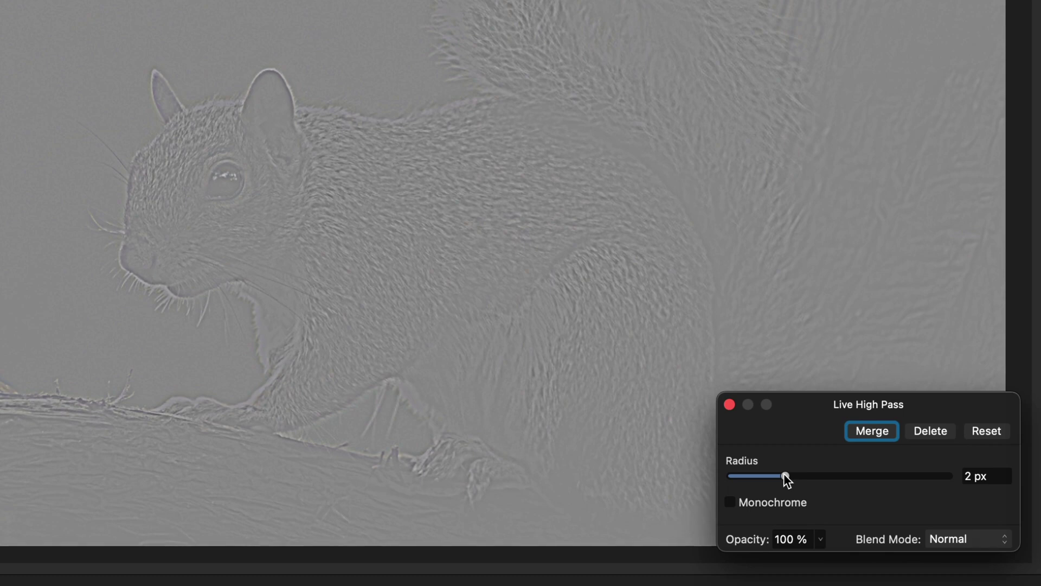
Finish adjusting the High Pass radius, set the layer's blend mode to Overlay and compare the image with and without it
drag(784, 475, 791, 476)
click(731, 407)
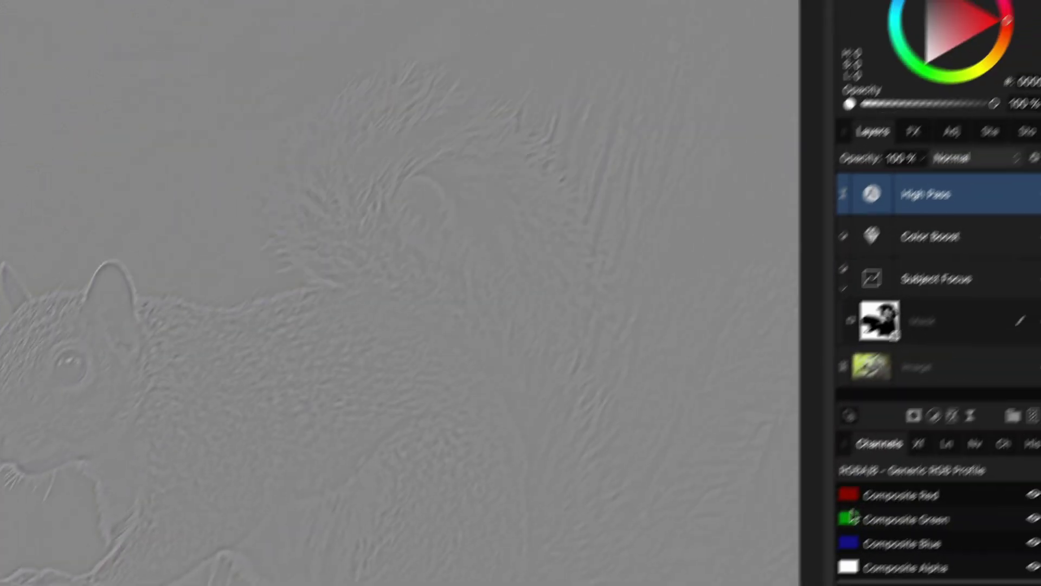
click(955, 184)
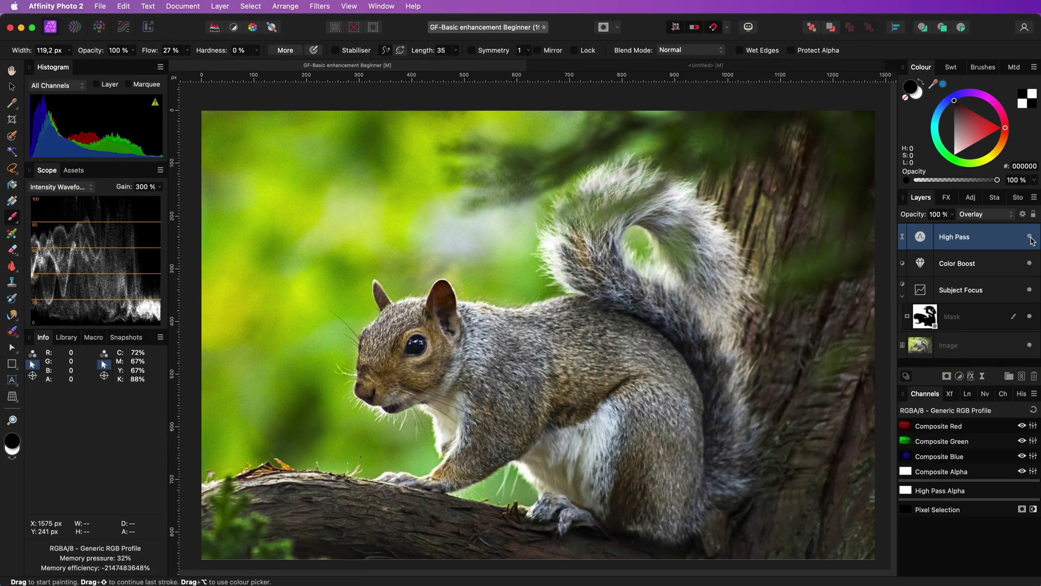
click(1030, 237)
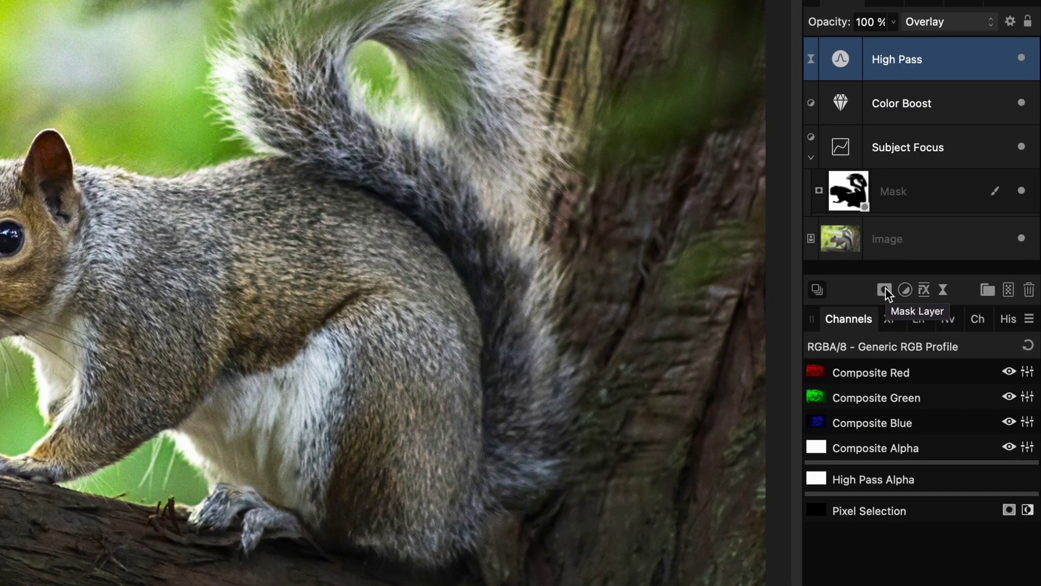
Add an empty mask to the High Pass layer and expand the layer to show it
click(885, 290)
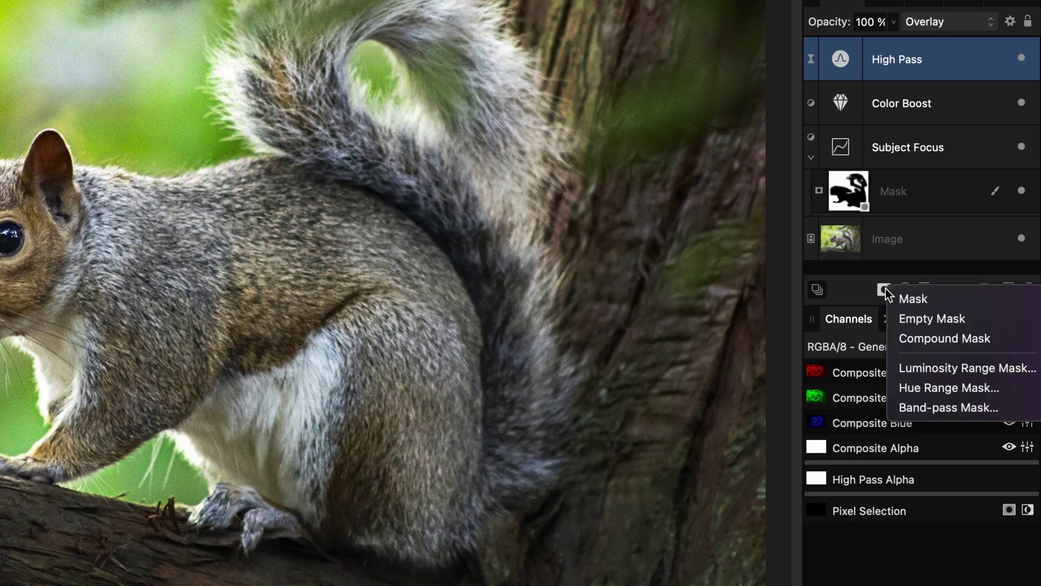
click(920, 318)
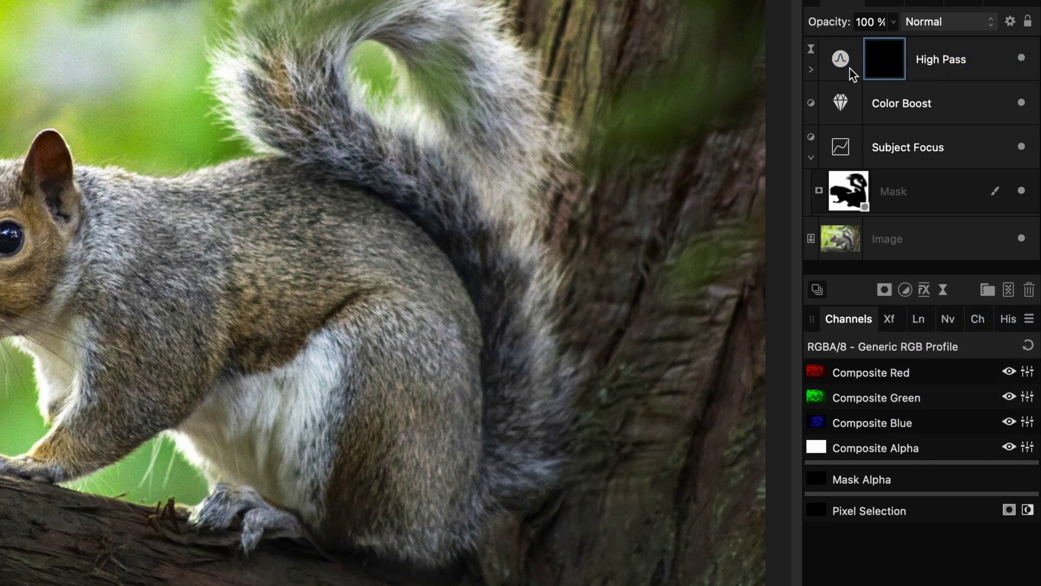
click(810, 70)
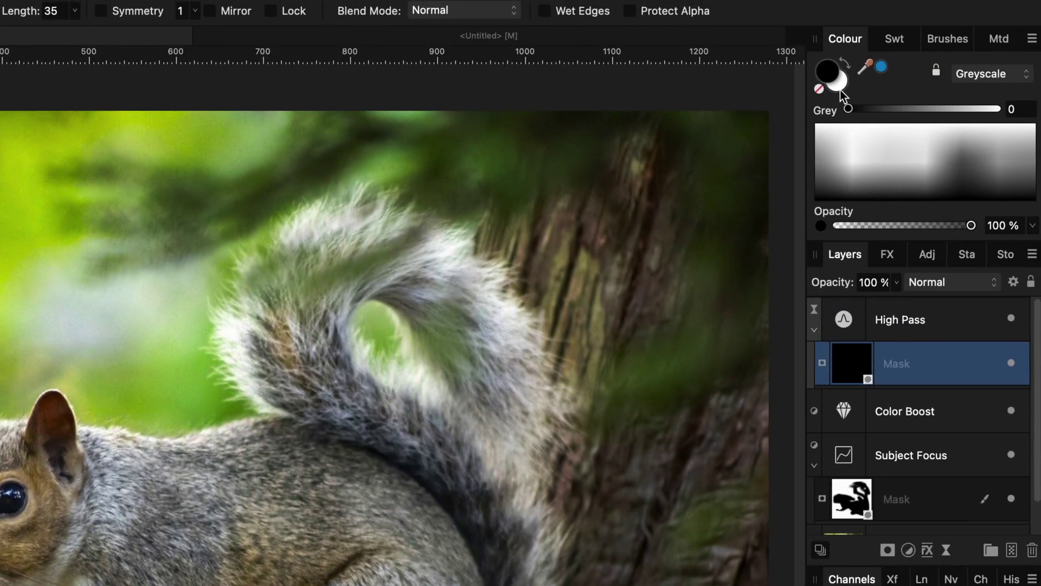
Paint white at 100% flow on the High Pass mask over the squirrel's head, body and paws to reveal the sharpening
click(840, 88)
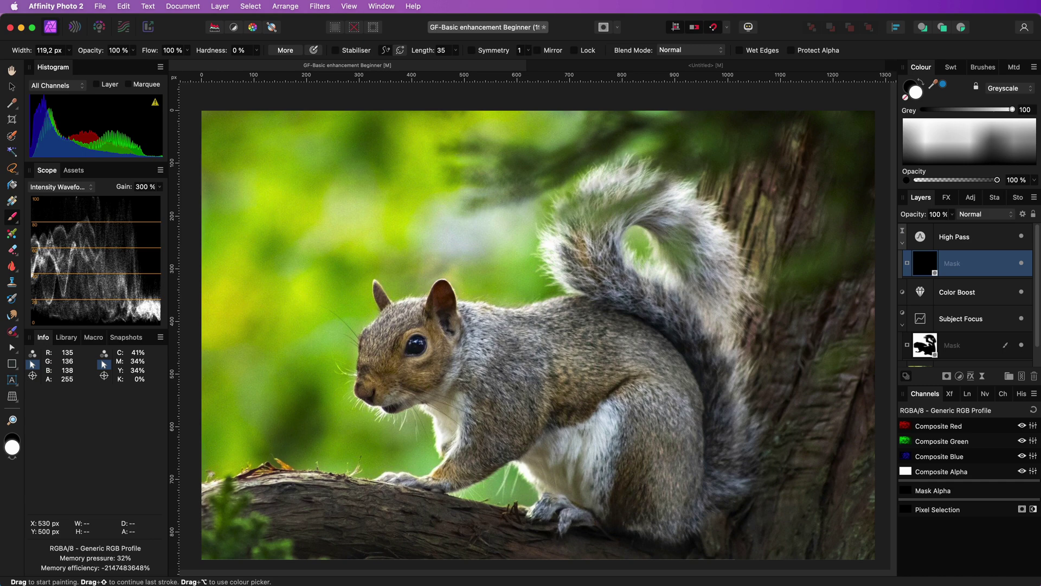
mouse_move(418, 356)
mouse_down()
mouse_move(390, 424)
mouse_move(480, 454)
mouse_up()
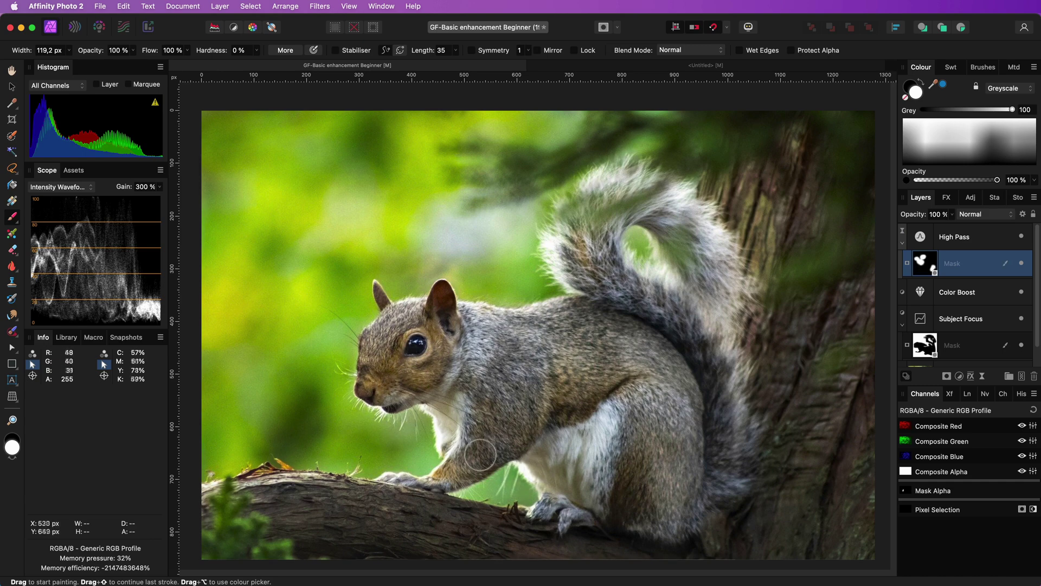
drag(415, 477, 465, 490)
click(538, 273)
mouse_move(536, 273)
mouse_down()
mouse_move(684, 204)
mouse_move(745, 486)
mouse_move(534, 398)
mouse_move(509, 313)
mouse_up()
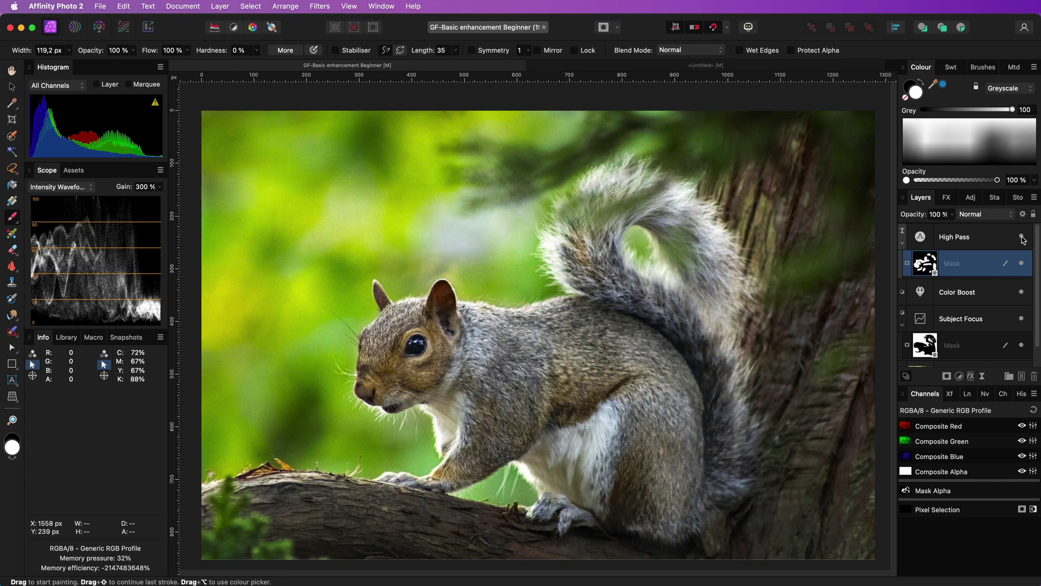
Rename the High Pass layer as "Sharpen Details"
double_click(983, 235)
text(Sharpen D)
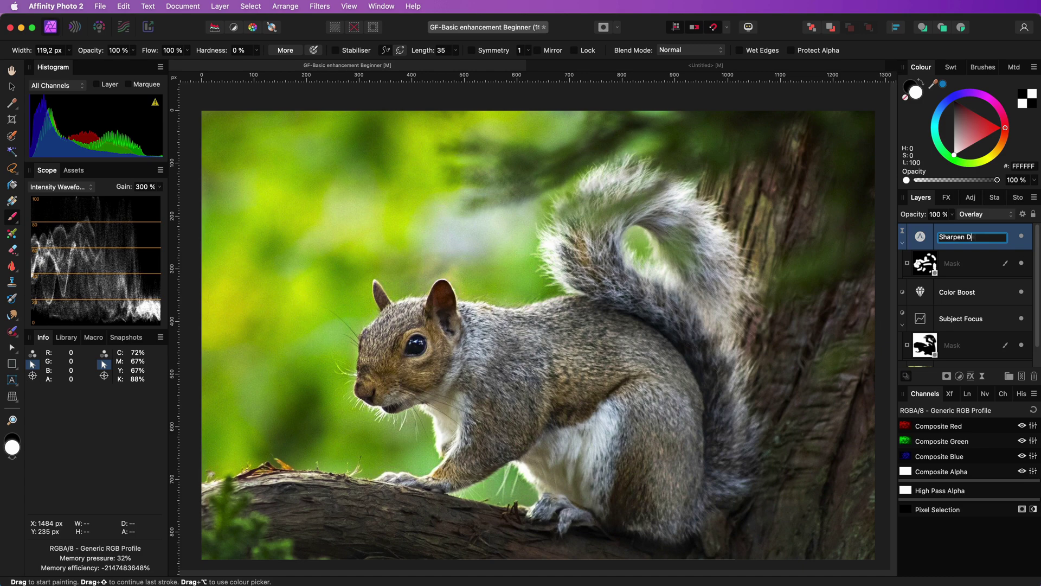
text(etails)
key(Return)
Collapse the masked layers and toggle the three enhancement layers, together and individually, to compare the squirrel photo before and after
click(902, 242)
click(903, 296)
shift+click(987, 289)
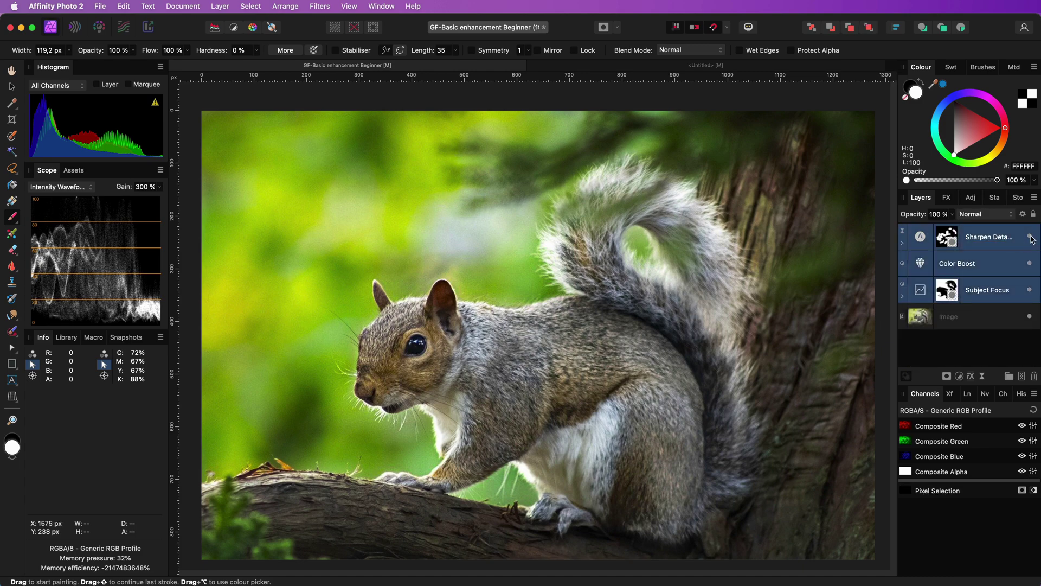
click(1030, 237)
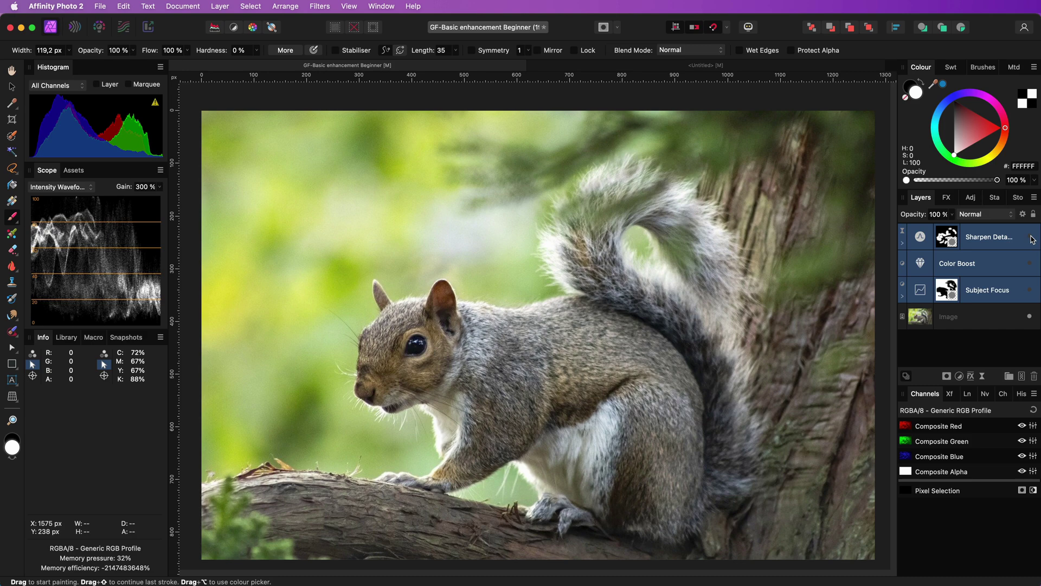
click(1031, 238)
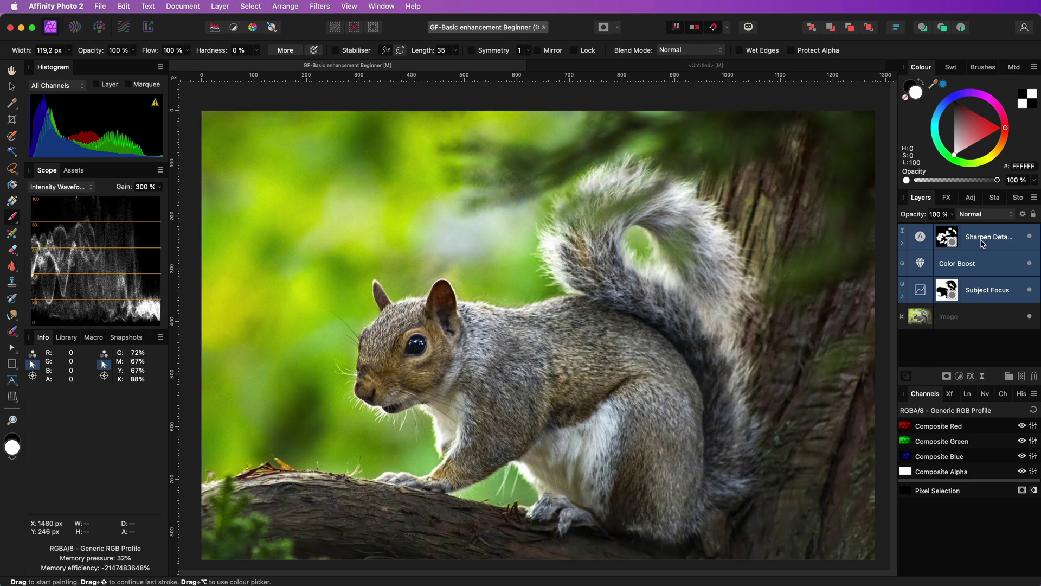
click(995, 288)
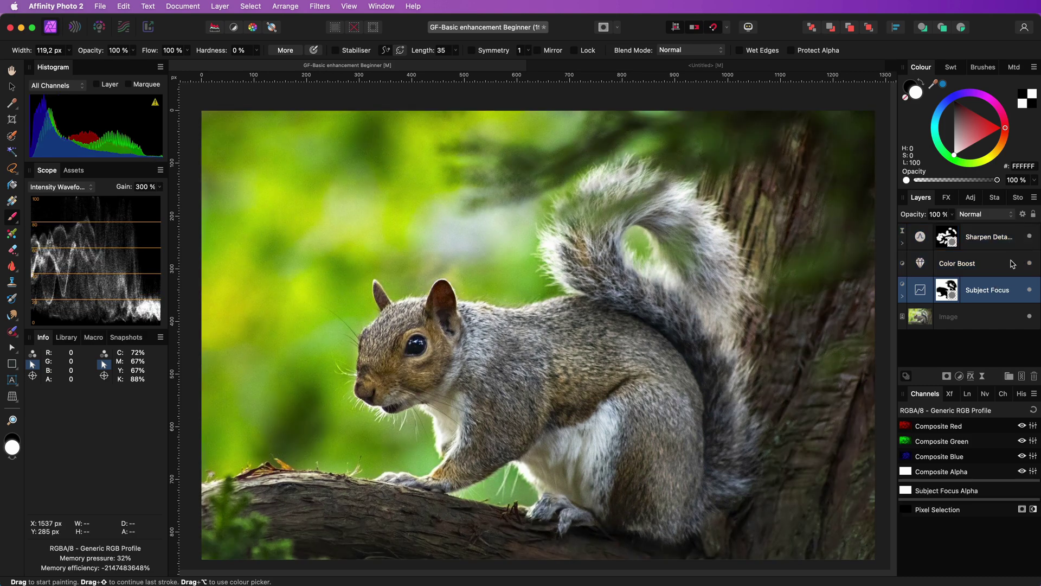
click(1029, 237)
click(1029, 262)
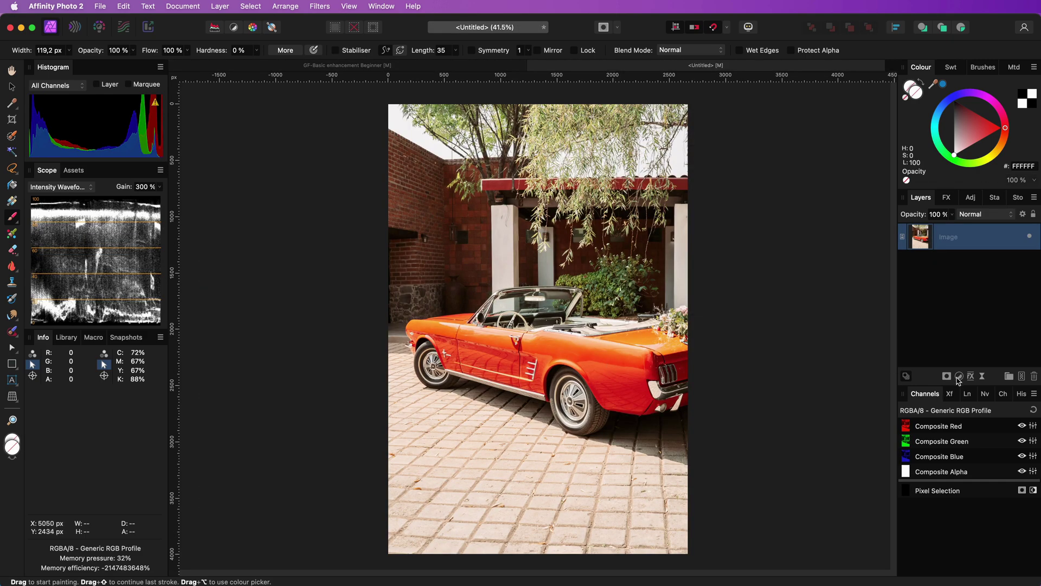
Add a Curves adjustment to the red car photo and lower the curve to darken the image
click(959, 376)
click(980, 514)
drag(831, 366, 836, 378)
drag(741, 455, 742, 481)
drag(837, 379, 839, 379)
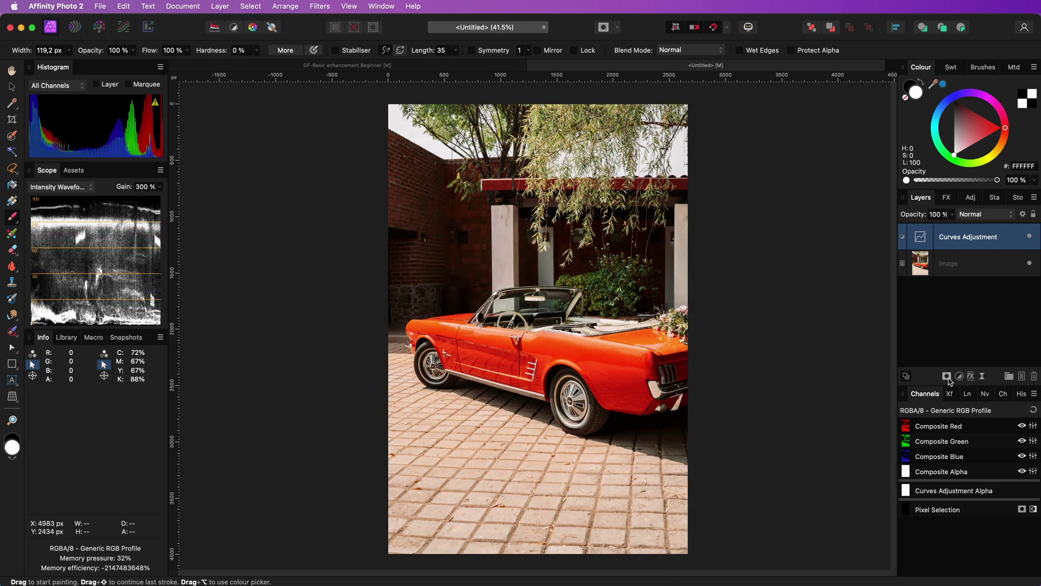
Add a mask to the Curves Adjustment, paint black over the car with a 733.6 px brush and compare the effect
click(947, 376)
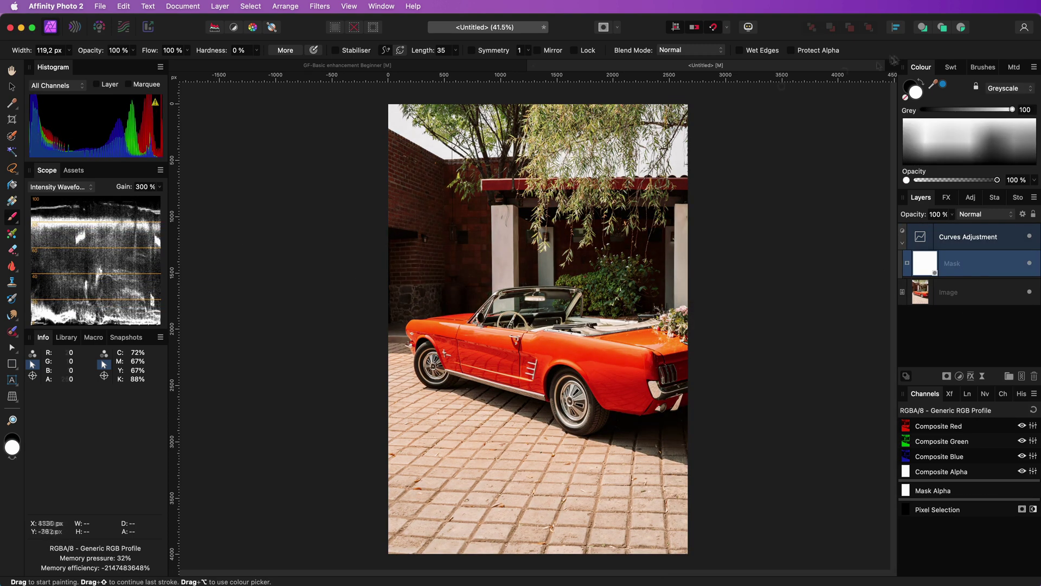
key(x)
key(bracketright)
key(bracketright)
key(bracketright)
key(bracketright)
key(bracketright)
key(bracketright)
mouse_move(582, 398)
mouse_down()
mouse_move(439, 355)
mouse_move(676, 347)
mouse_move(514, 366)
mouse_move(651, 362)
mouse_move(483, 335)
mouse_up()
click(1029, 237)
click(1030, 237)
click(1030, 237)
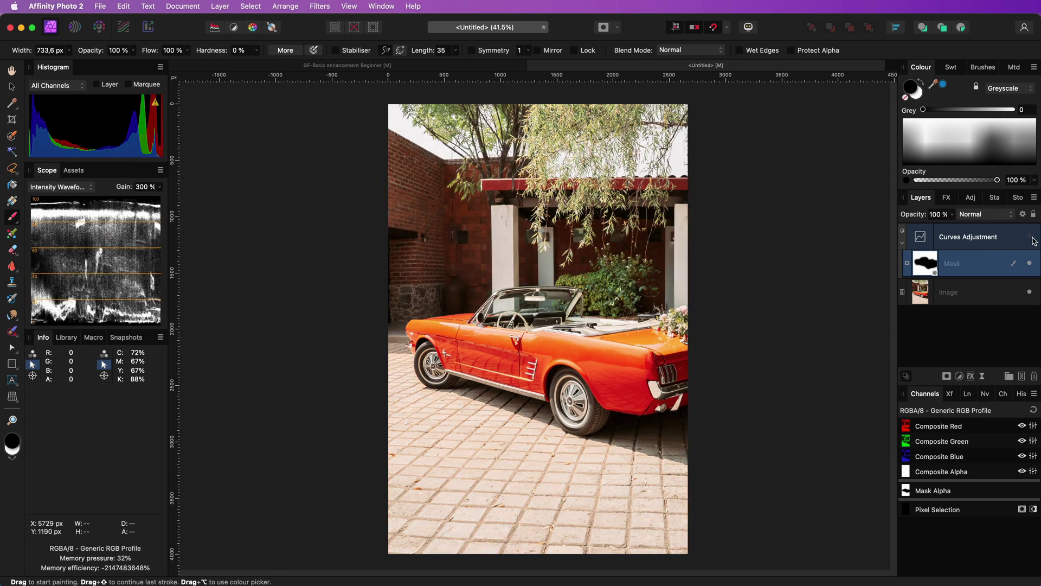
Add a Vibrance adjustment with Vibrance set to 46% and Saturation set to 20%
click(958, 375)
click(966, 472)
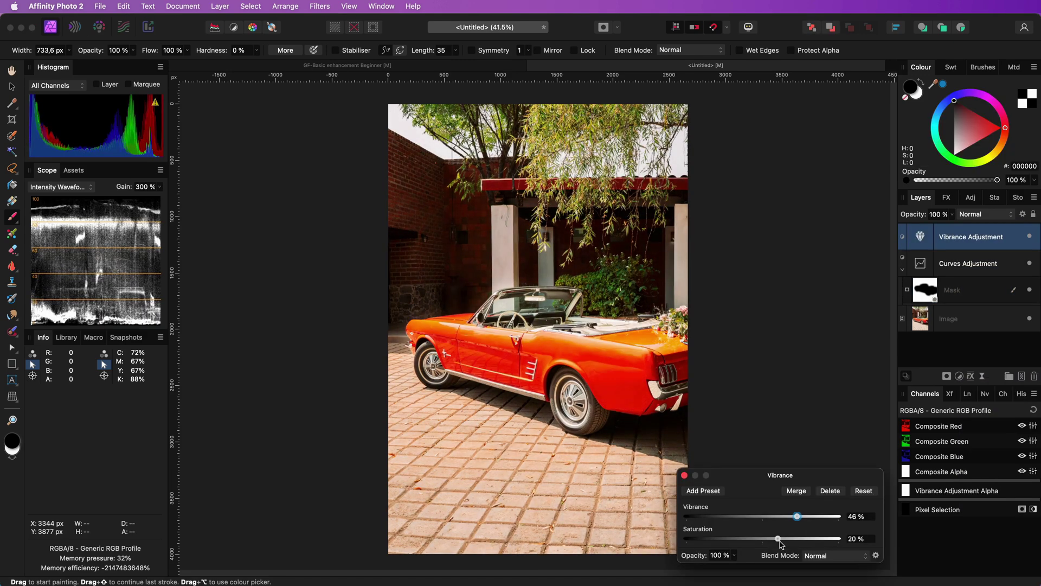
click(684, 475)
Add a live High Pass filter above the Vibrance Adjustment with its blend mode set to Overlay, and compare the effect
click(971, 376)
click(1003, 551)
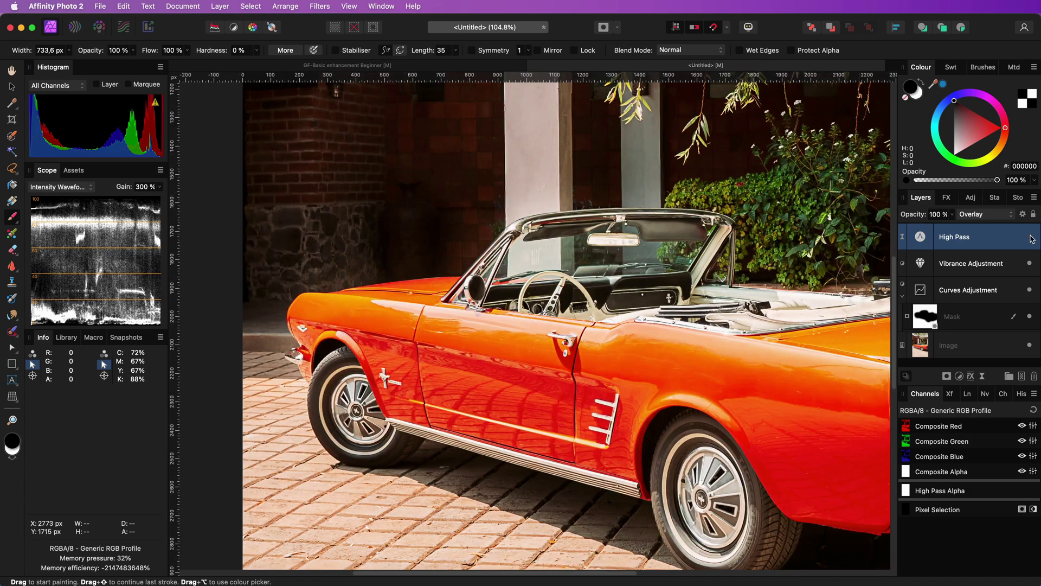
click(1030, 236)
Add an empty mask to the High Pass layer and paint white over the car with a 530.1 px brush
alt+click(946, 376)
key(x)
key(bracketleft)
key(bracketleft)
click(358, 410)
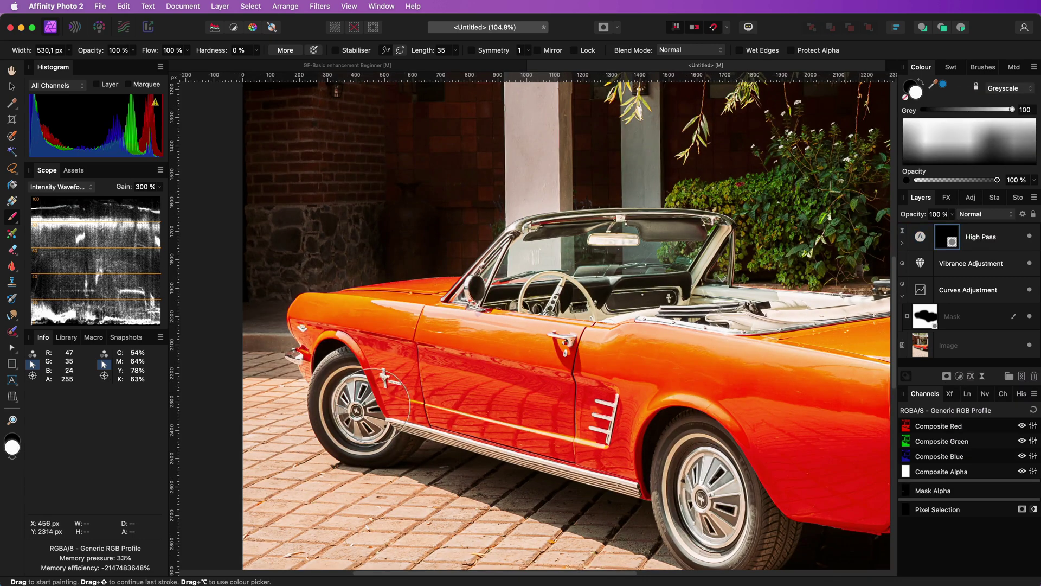
click(601, 297)
drag(514, 295, 786, 304)
Add an HSL adjustment above the High Pass layer and move its green colour range towards yellow
key(super+0)
click(1012, 236)
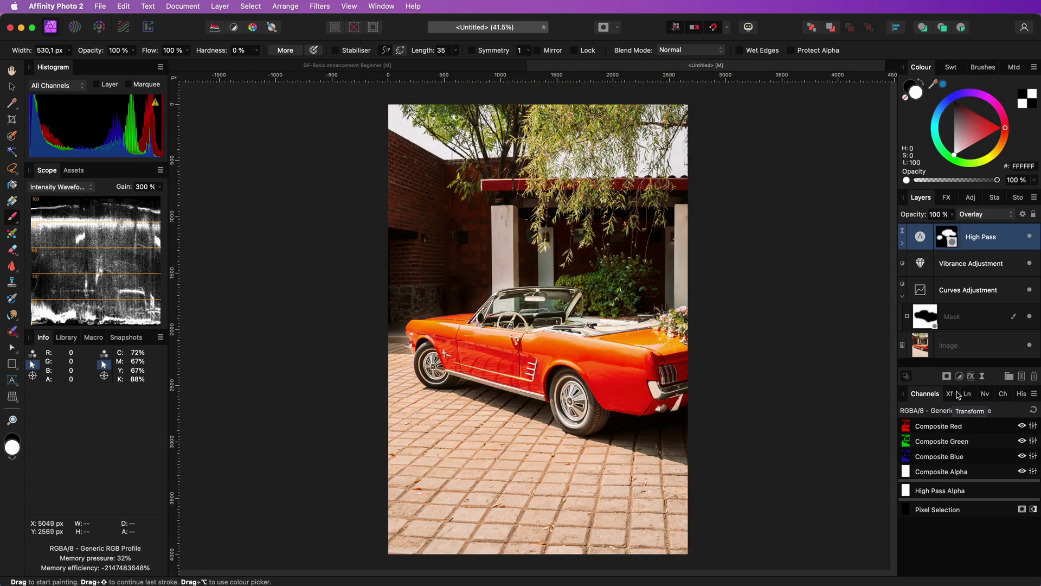
click(959, 379)
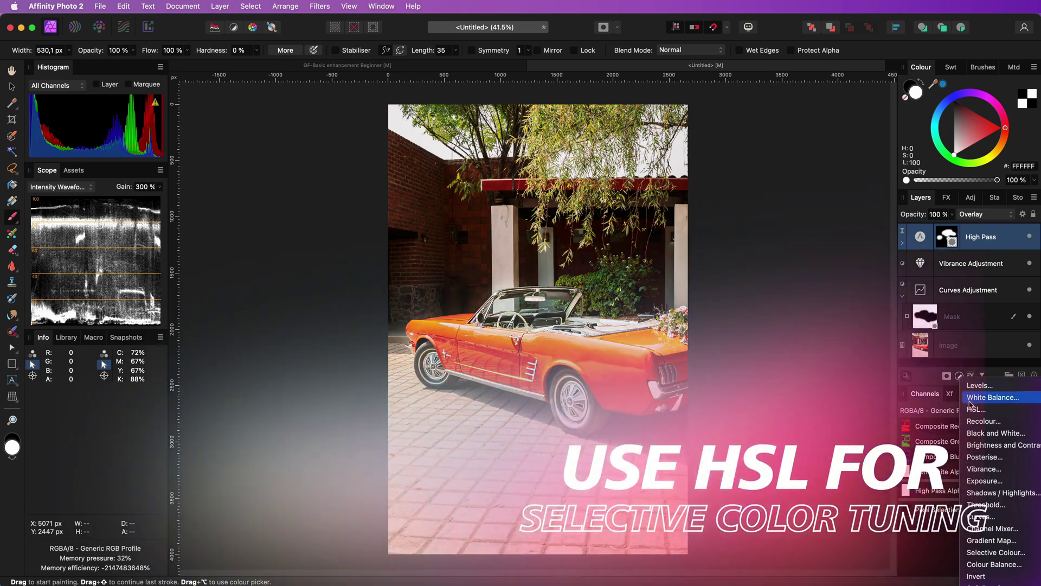
click(975, 408)
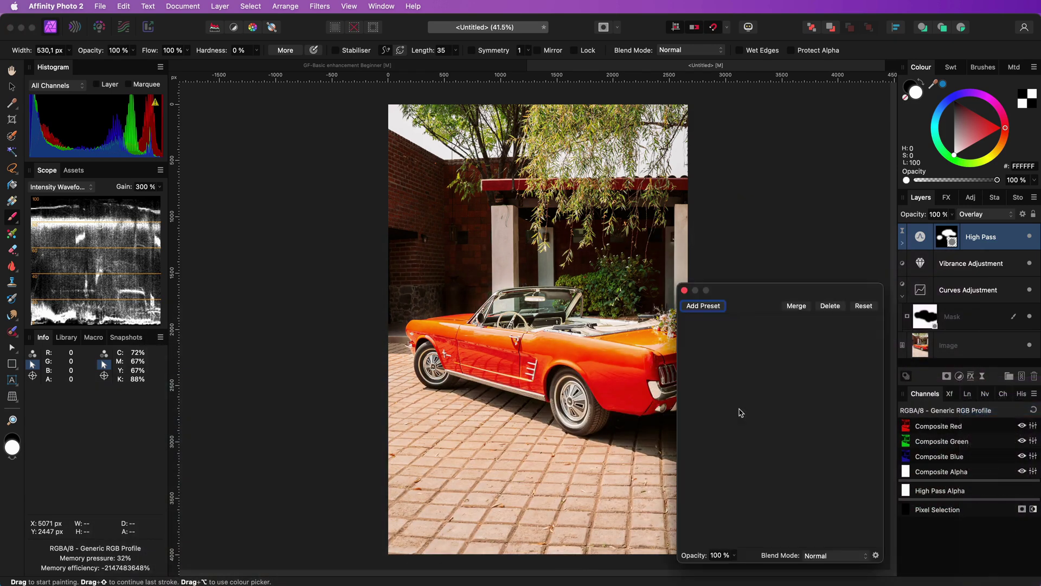
click(781, 462)
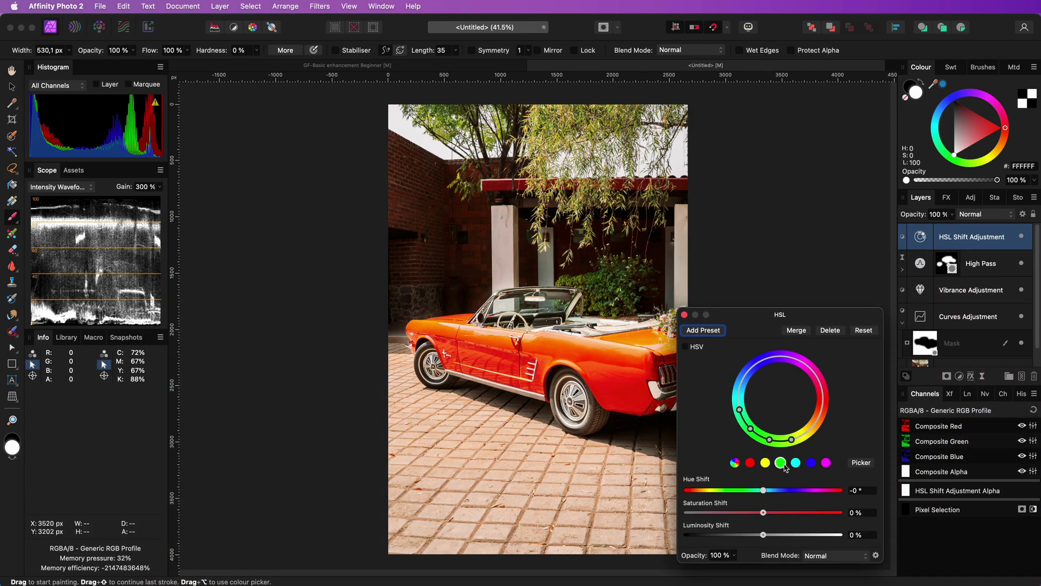
drag(763, 490, 583, 499)
drag(765, 439, 805, 433)
Set the green range's Hue Shift to -30.4° and its Saturation Shift to 29%
click(765, 490)
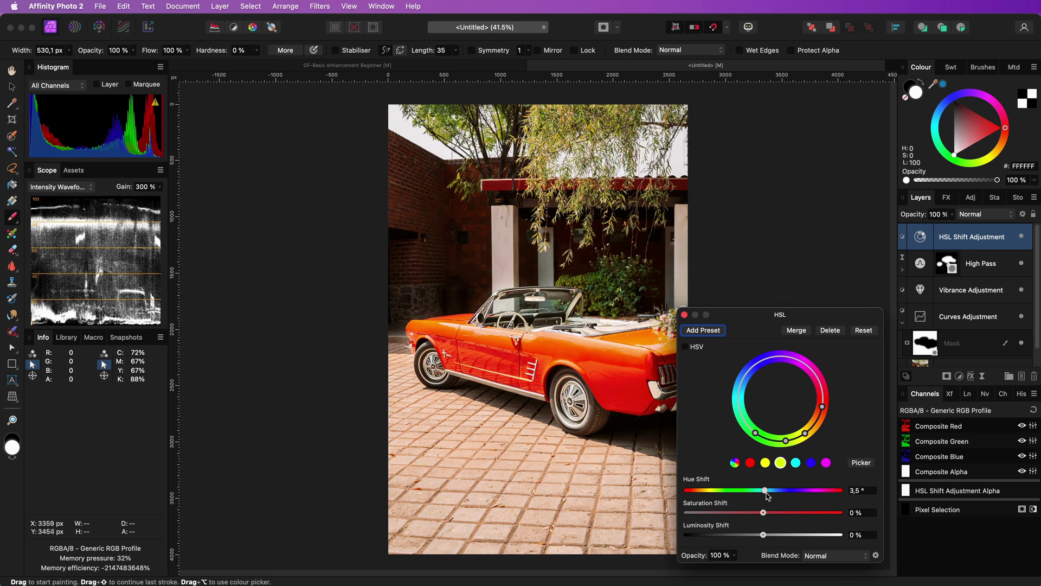
drag(768, 493, 792, 514)
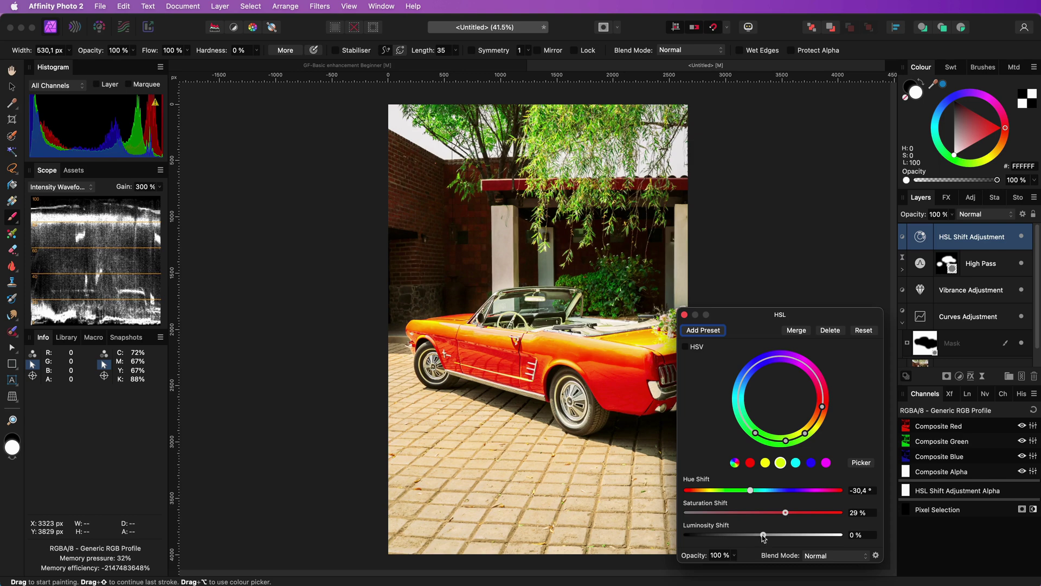
click(684, 314)
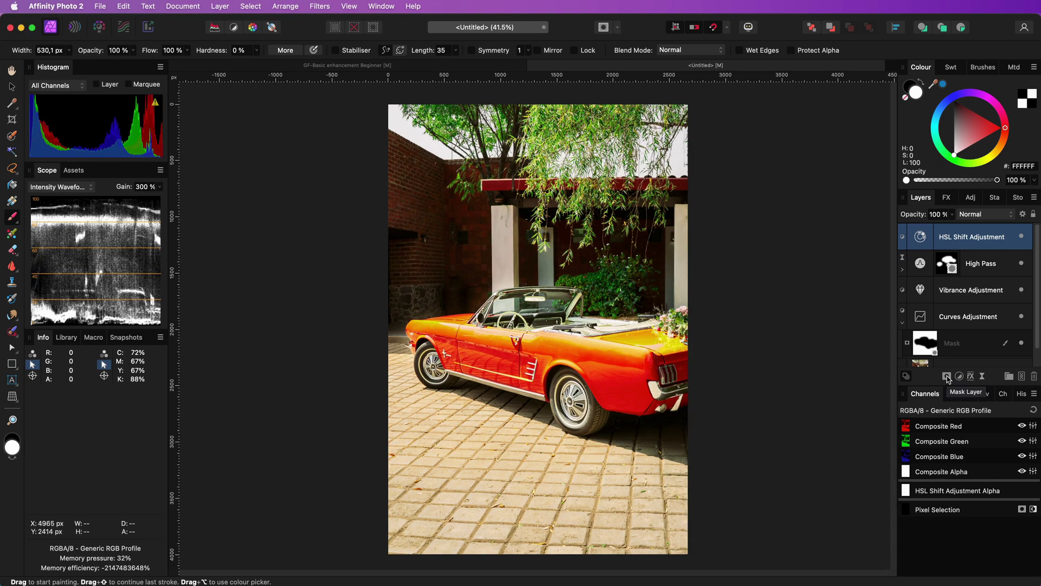
Limit the HSL adjustment to the foliage by painting white on an empty mask, and set the layer's opacity to 28%
click(947, 378)
click(970, 395)
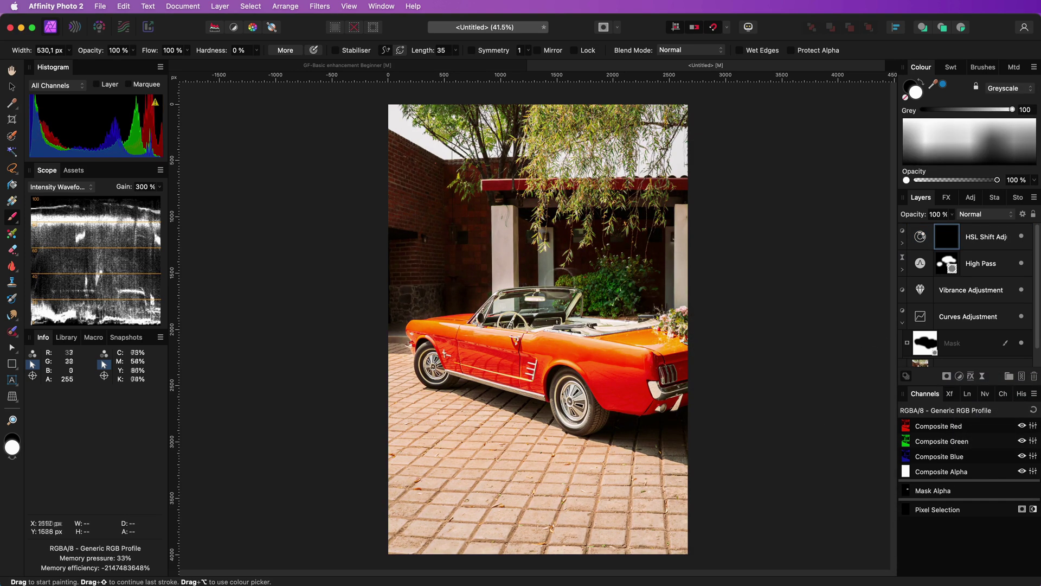
mouse_move(558, 293)
mouse_down()
mouse_move(564, 196)
mouse_move(496, 130)
mouse_move(472, 168)
mouse_move(565, 148)
mouse_up()
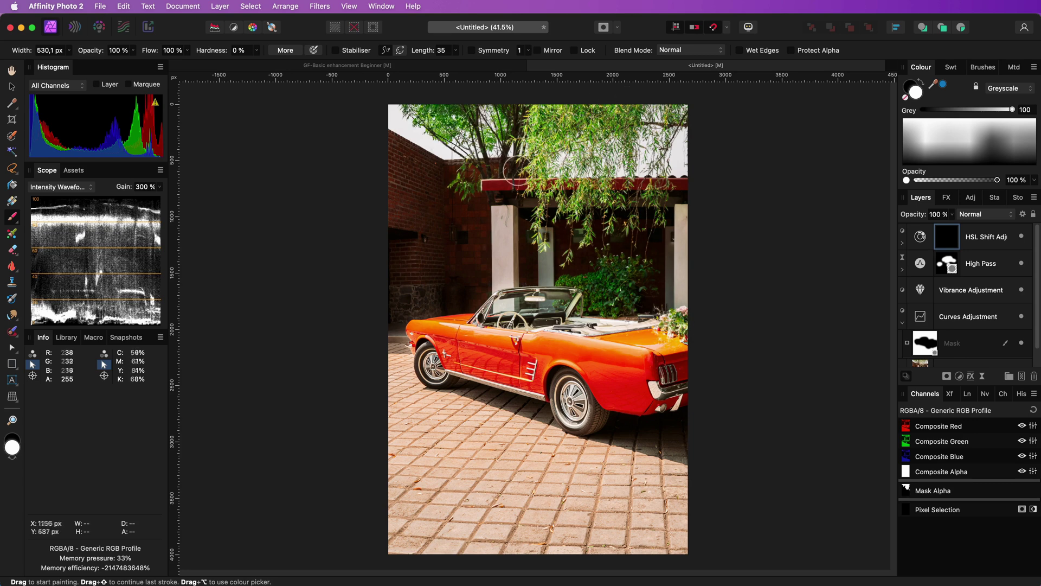
click(920, 239)
drag(916, 214, 913, 217)
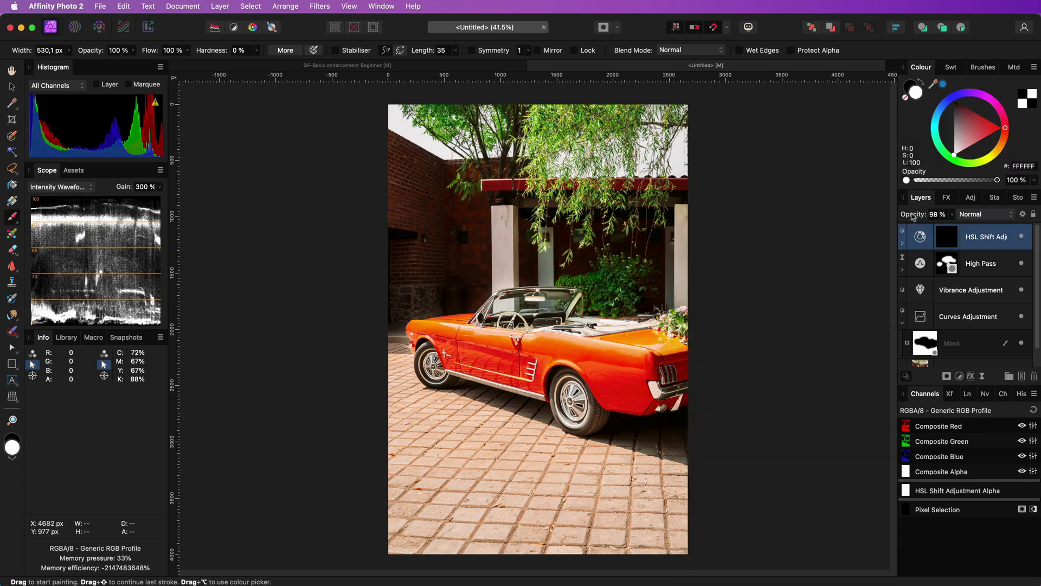
Collapse the Curves Adjustment, select all four enhancement layers and toggle their visibility to compare the car photo before and after
click(902, 323)
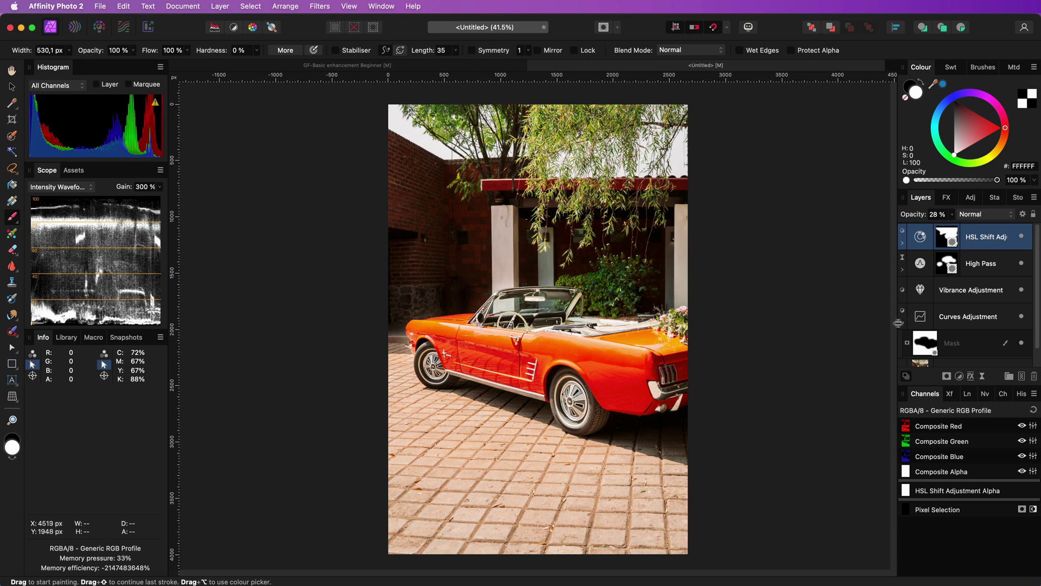
shift+click(1024, 317)
click(1029, 316)
click(1029, 316)
click(1029, 316)
click(1029, 316)
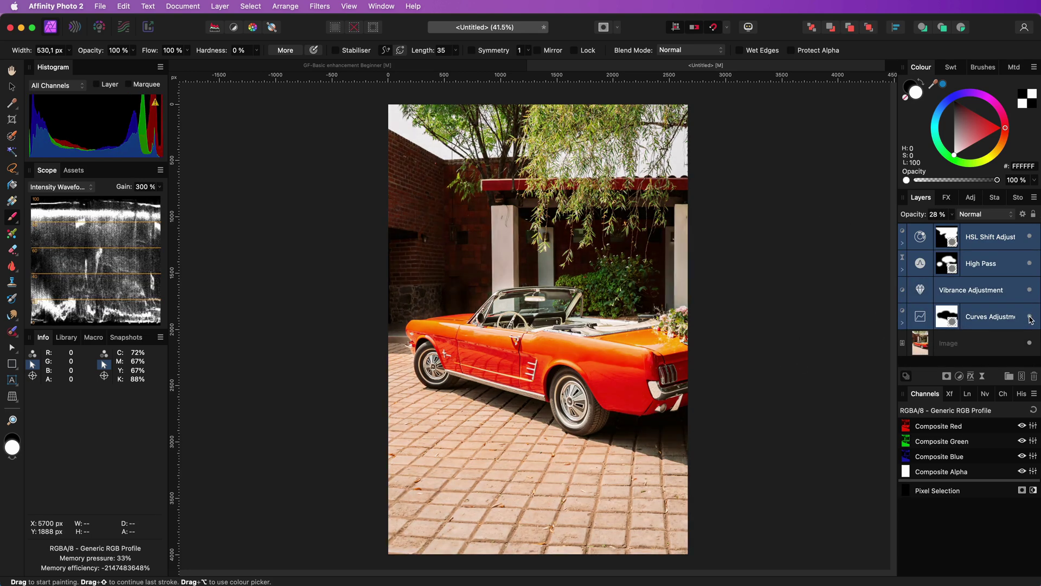
click(1029, 316)
click(1030, 318)
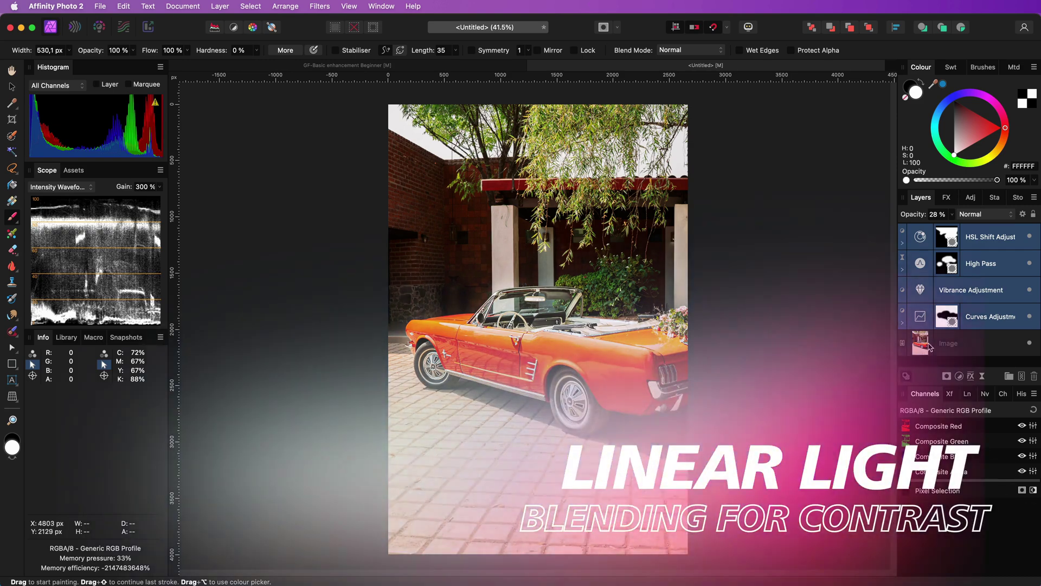
Duplicate the car Image layer to the top of the layer stack and set the copy's blend mode to Linear Light
click(929, 344)
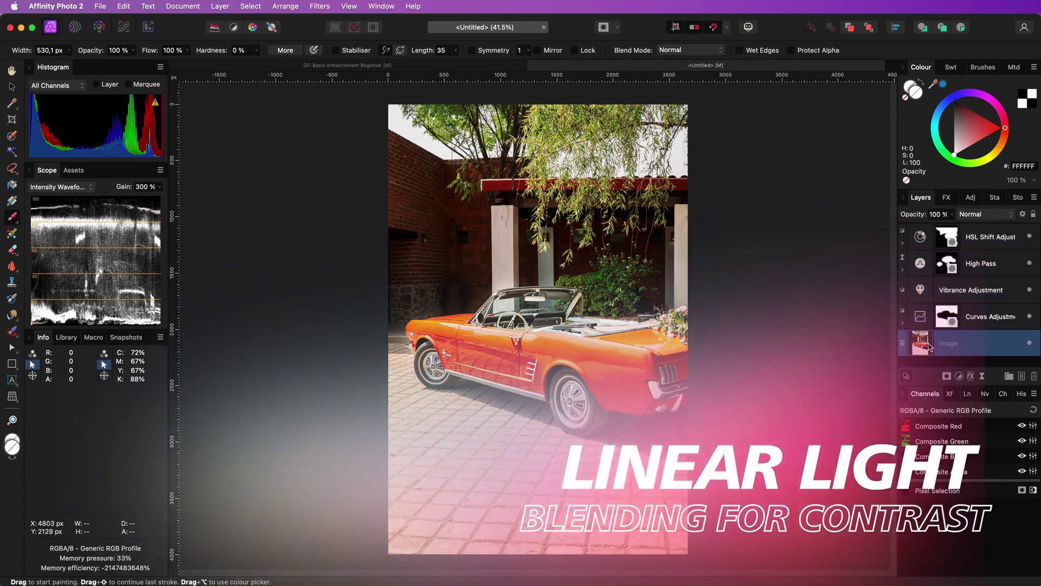
drag(929, 345, 925, 227)
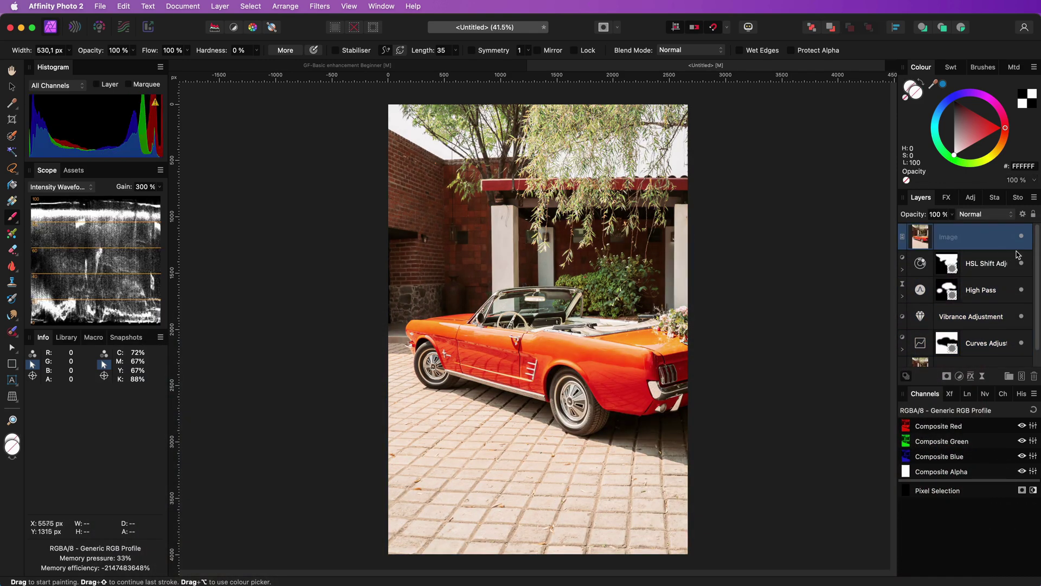
click(985, 215)
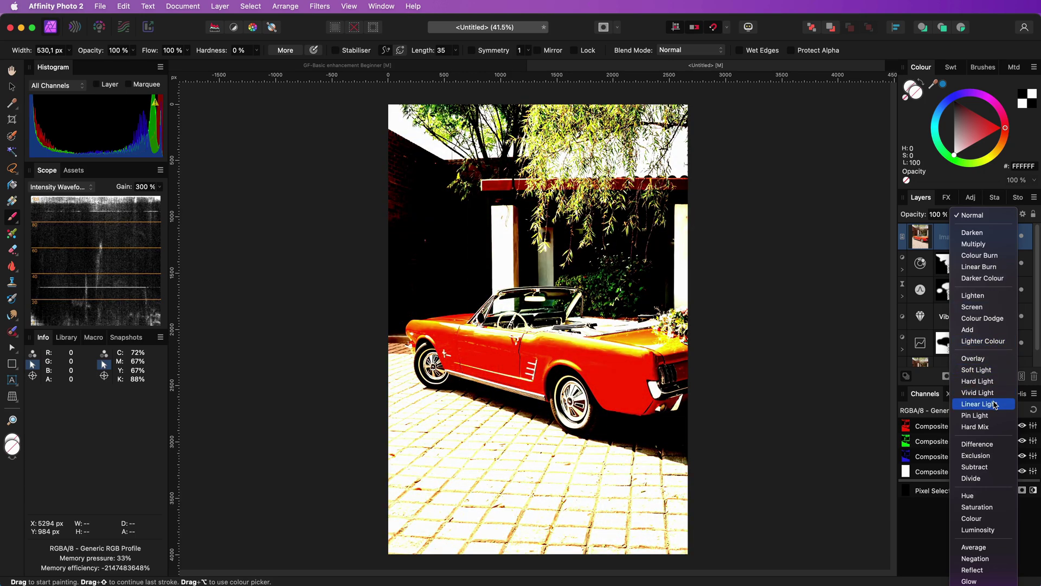
click(979, 404)
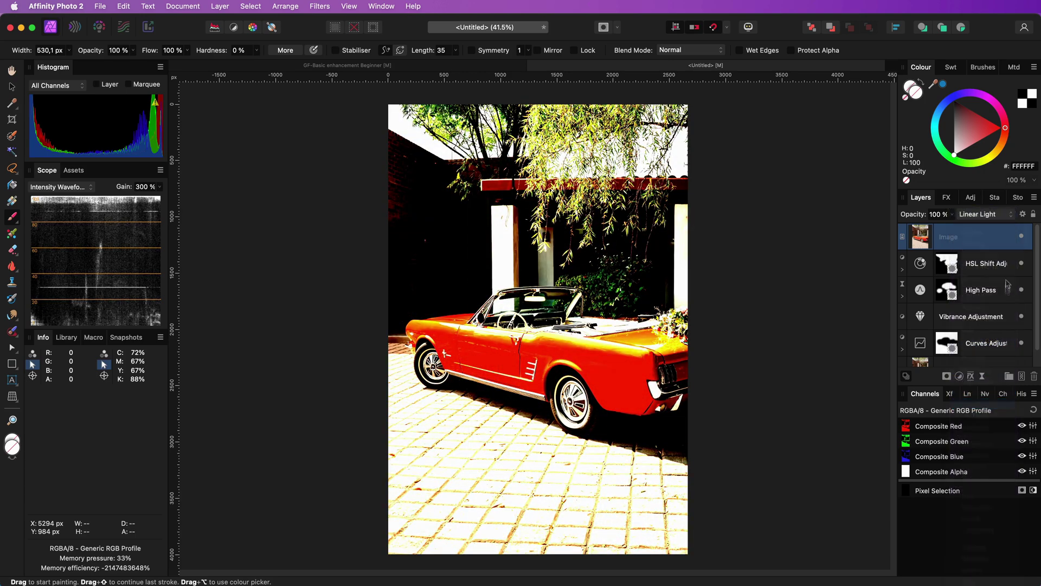
In the copy's Blend Options, lower the Fill Opacity and pull the shadow end of the Underlying Composition Ranges curve down to zero
click(1024, 214)
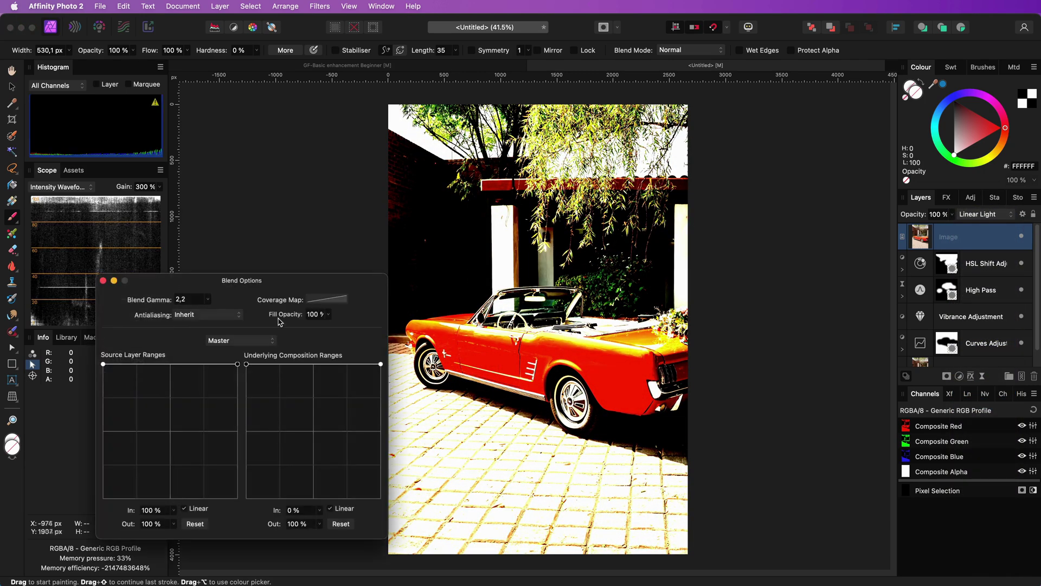
drag(278, 318, 302, 318)
drag(246, 364, 242, 546)
drag(299, 318, 296, 319)
click(103, 281)
Toggle the visibility of the Linear Light image copy to compare the car photo's contrast with and without it
click(1022, 239)
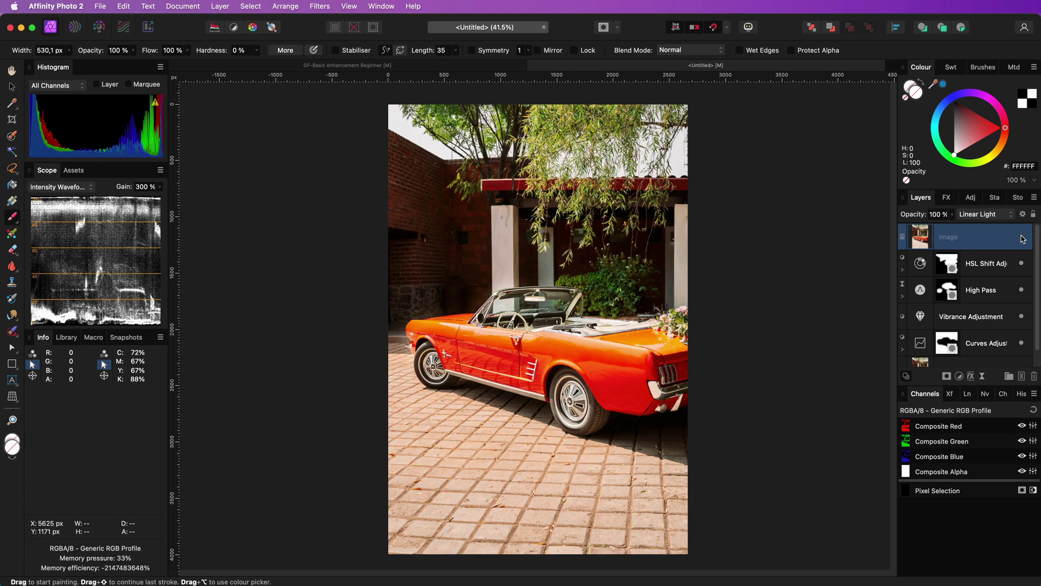
click(1022, 238)
click(1021, 239)
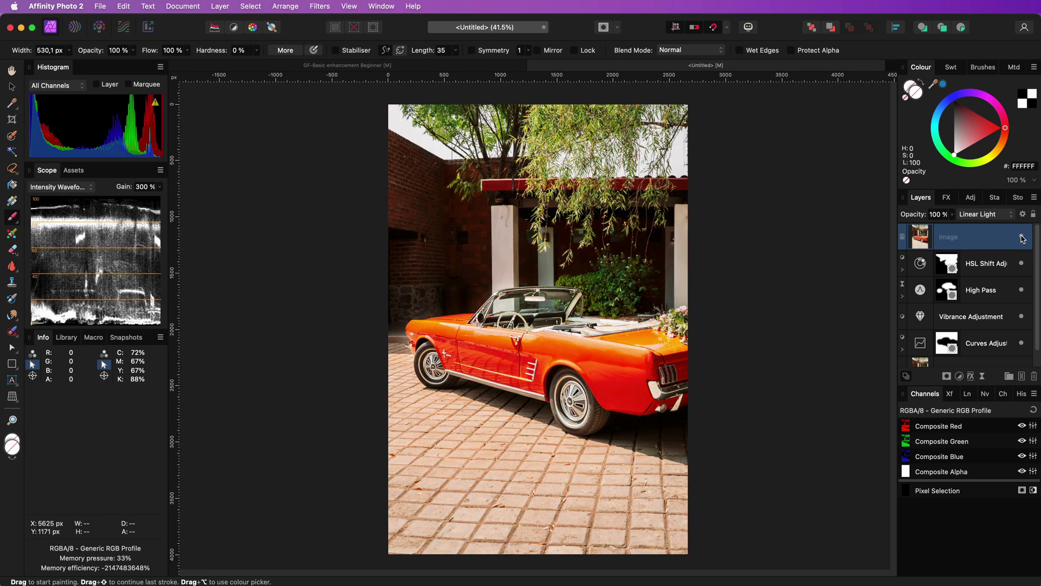
click(1021, 239)
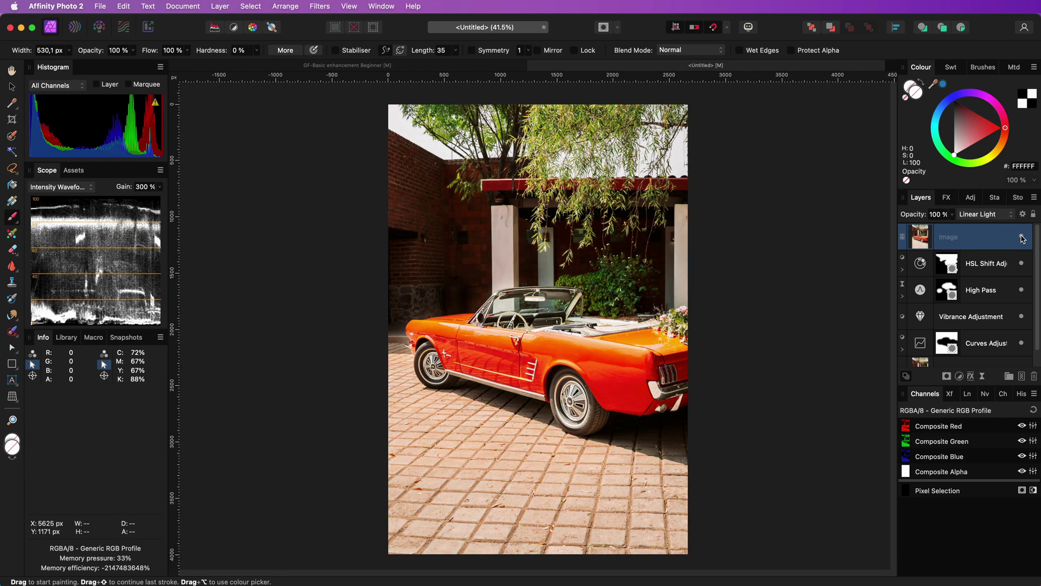